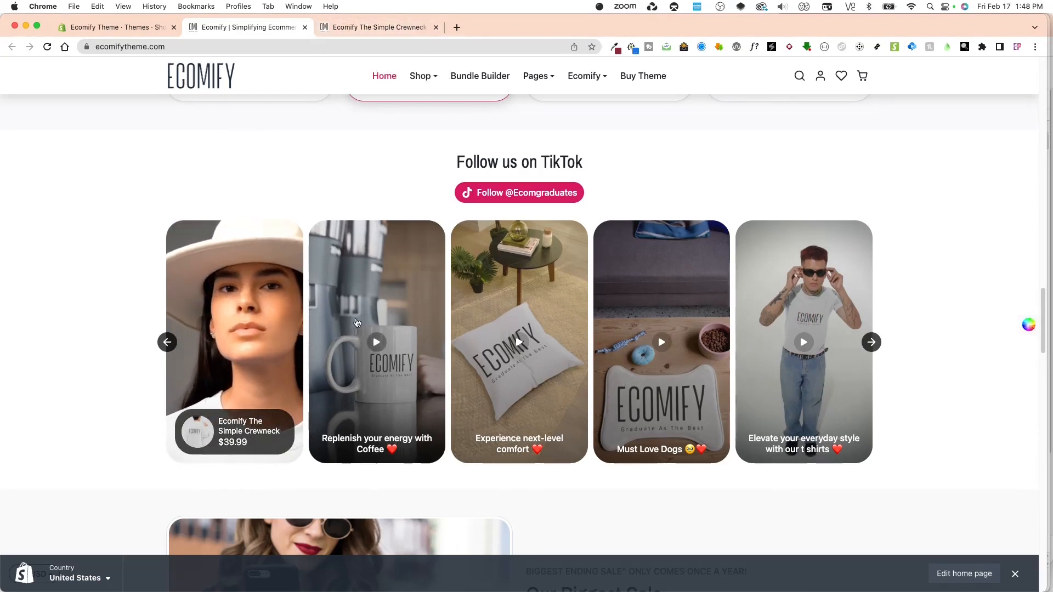
Step: Close the crewneck product page, play the coffee mug video with sound in the TikTok slider and slide to further videos
middle_click(366, 29)
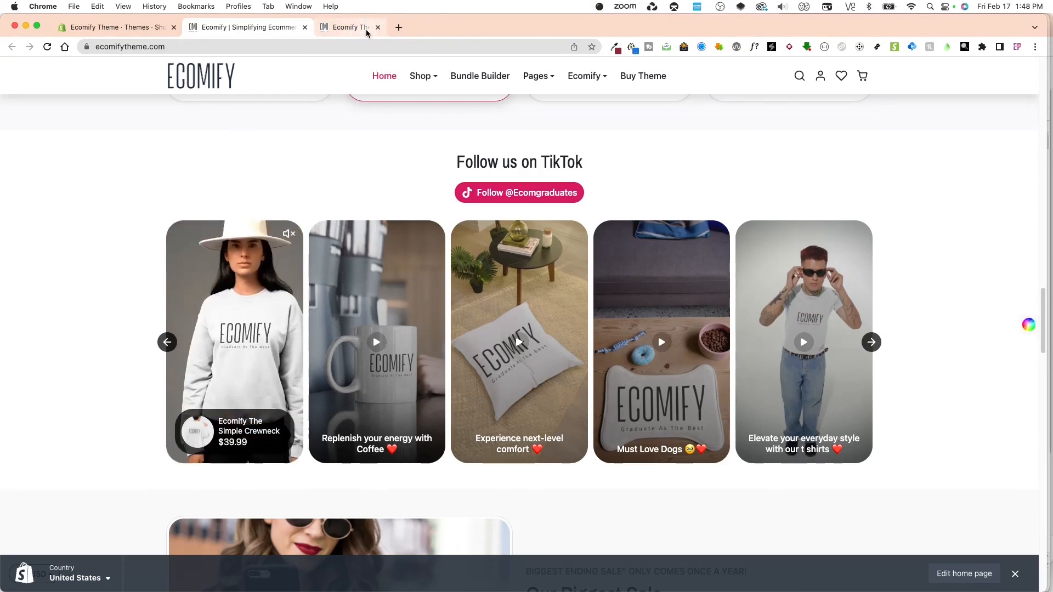
click(377, 344)
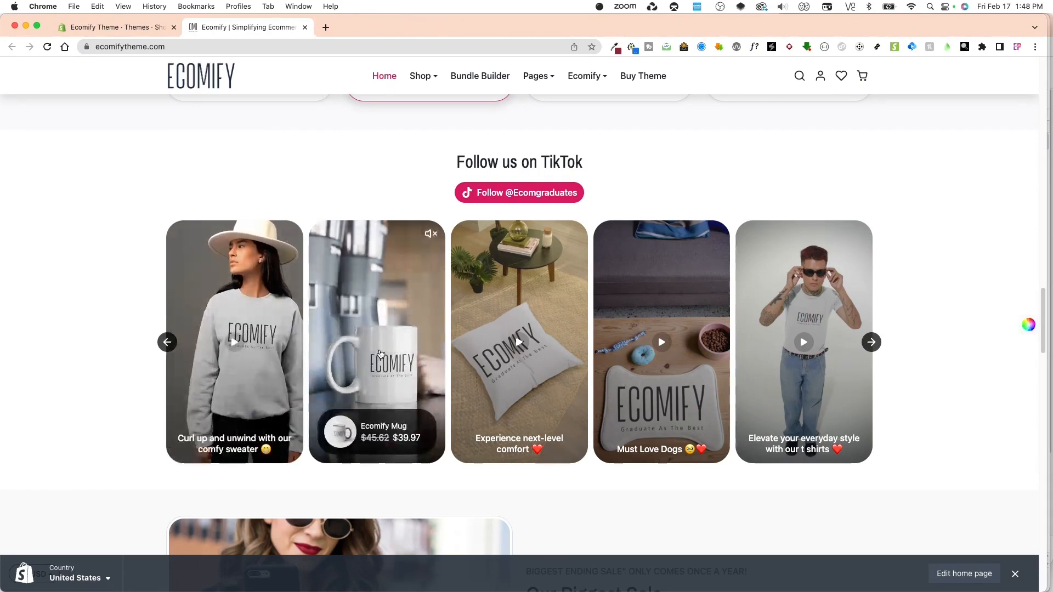
click(430, 234)
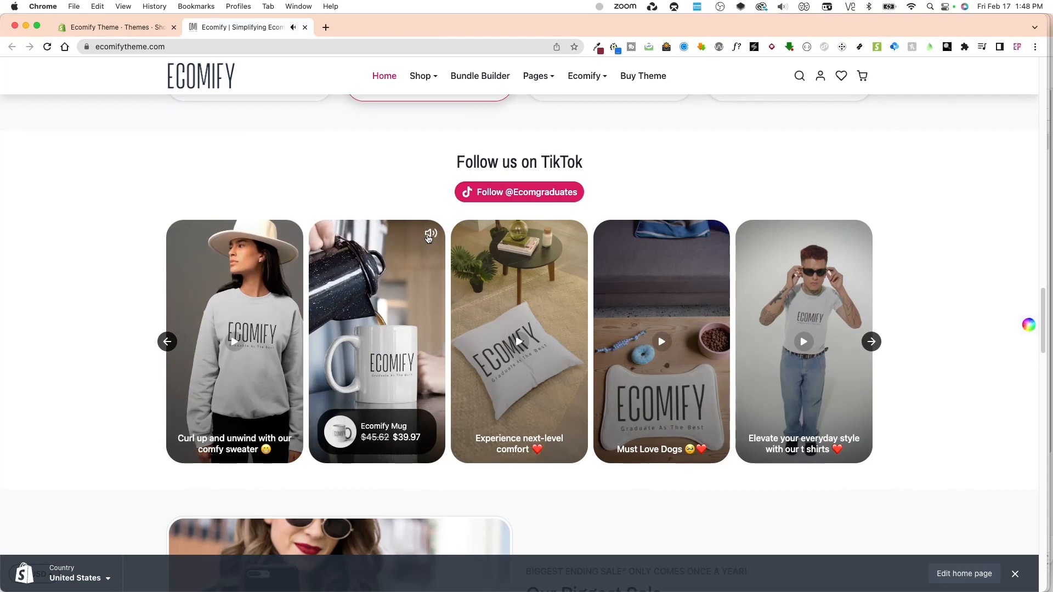
drag(614, 351, 331, 370)
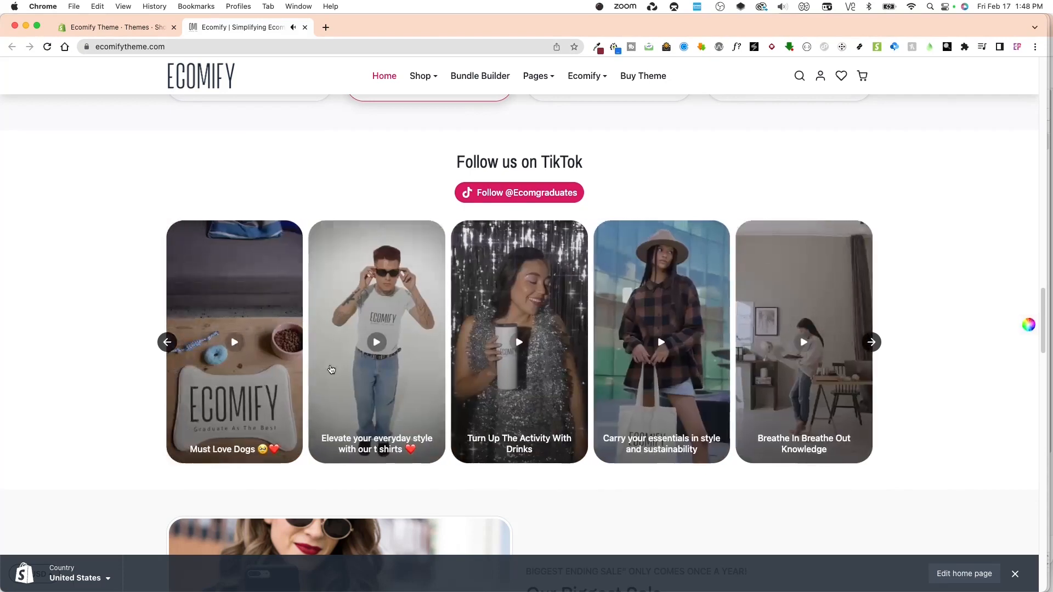
Step: Separate the storefront page into its own window and narrow it to examine the TikTok slider in mobile layout
drag(249, 49, 262, 19)
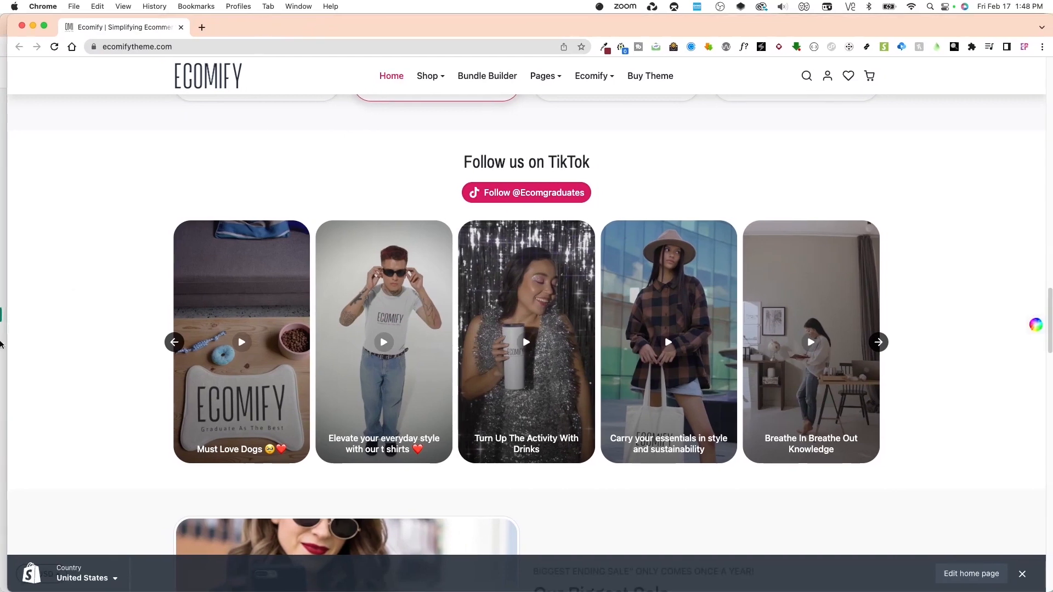
drag(8, 332, 780, 332)
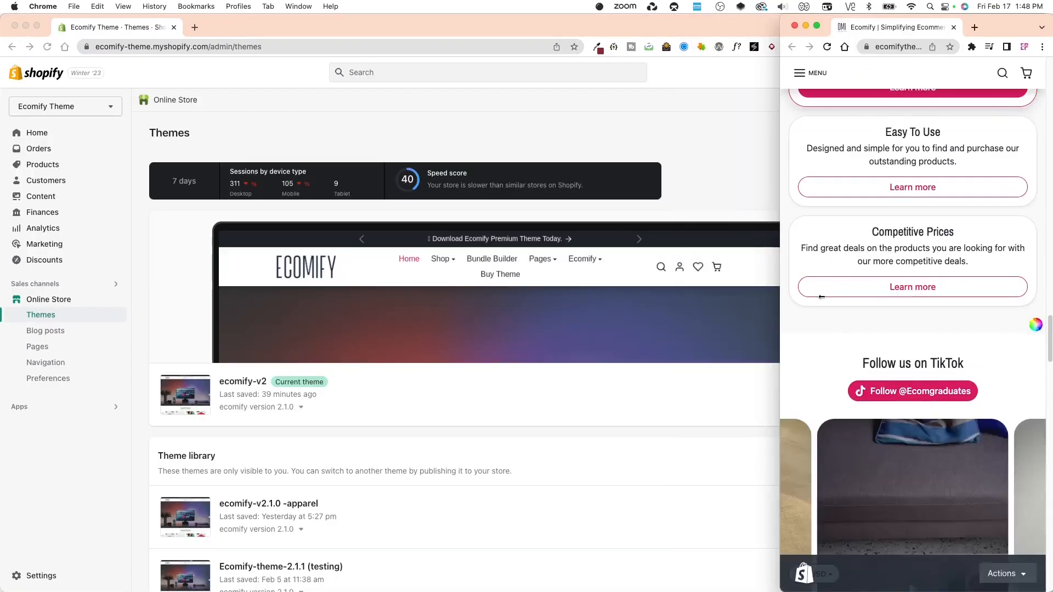
scroll(899, 329, down, 5)
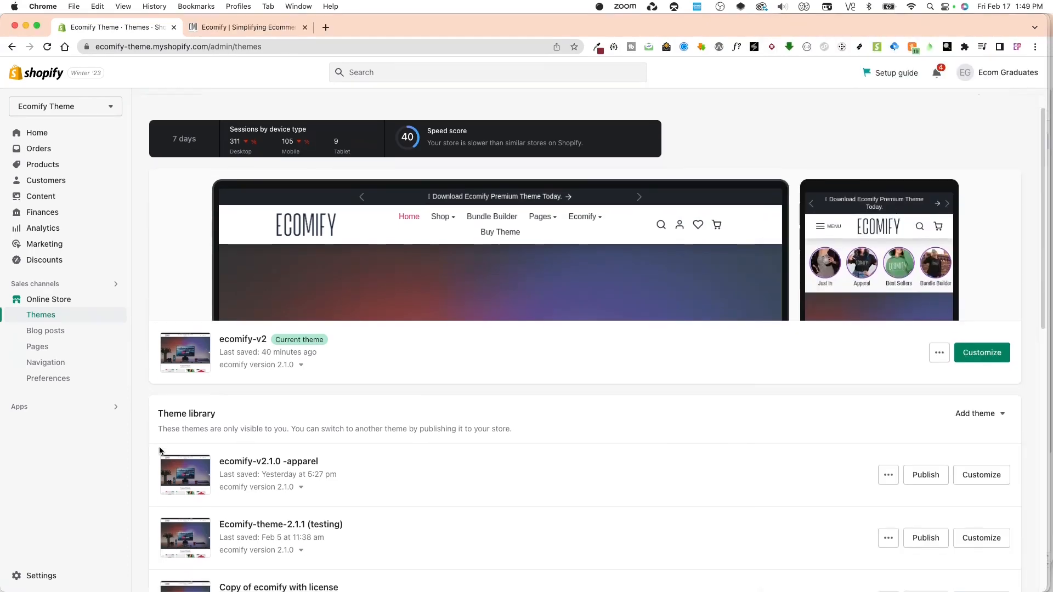
Step: Open the current ecomify-v2 theme for customization and select the home page's TikTok Slider section
scroll(181, 417, up, 1)
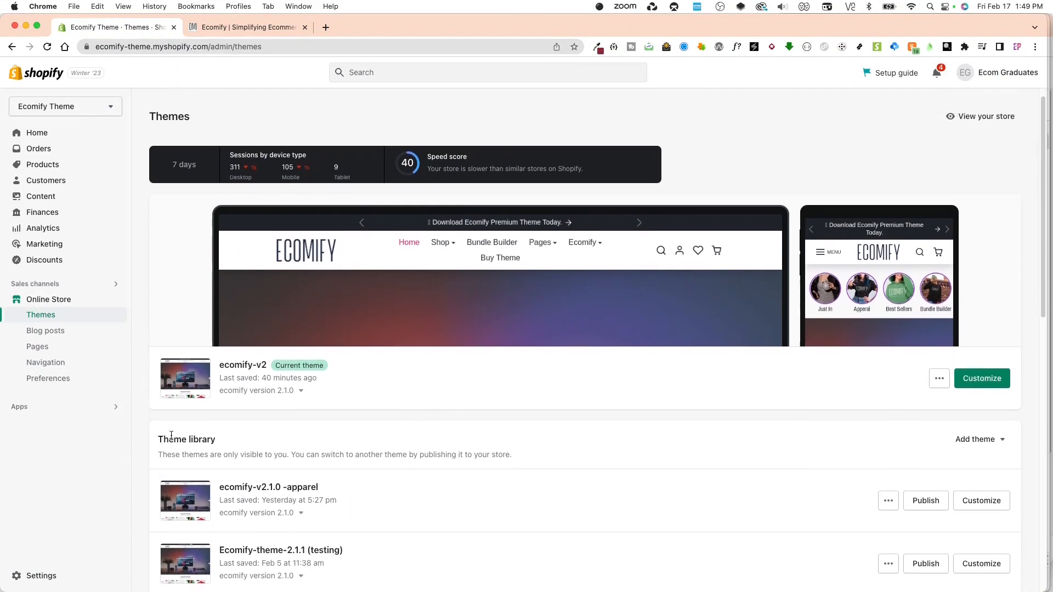
click(994, 387)
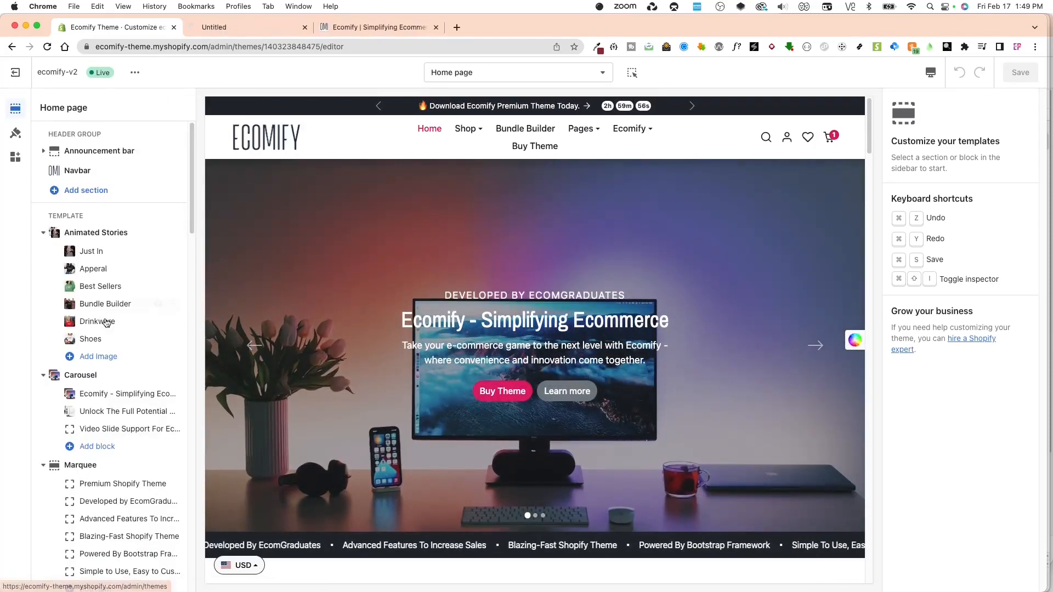
scroll(110, 321, down, 5)
drag(189, 223, 193, 313)
click(95, 247)
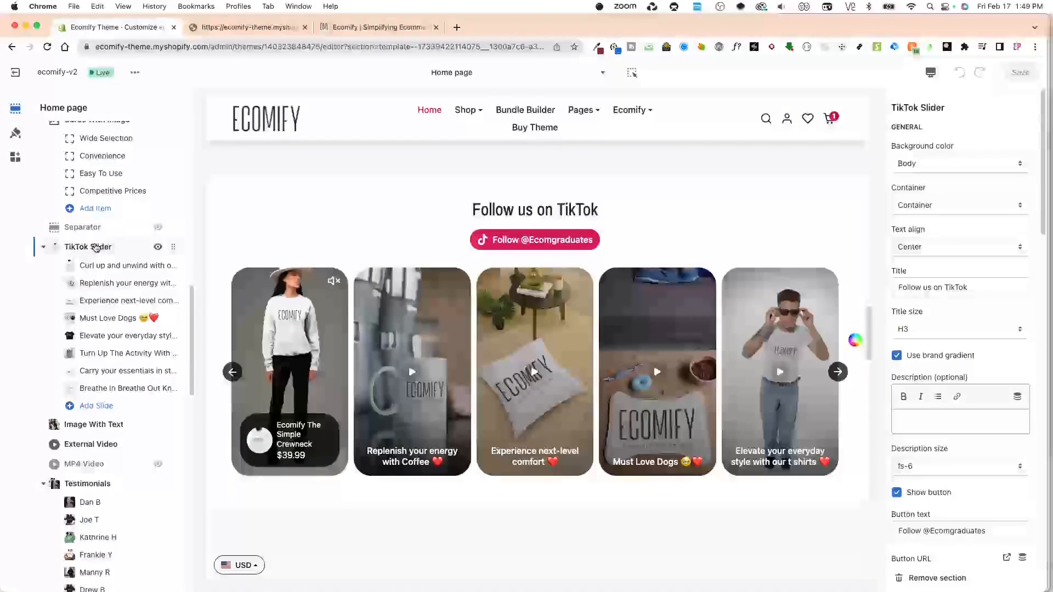
Step: Search the sections that can be added to the home page template for "tik", and return to the existing TikTok Slider
scroll(121, 418, down, 8)
scroll(122, 419, down, 8)
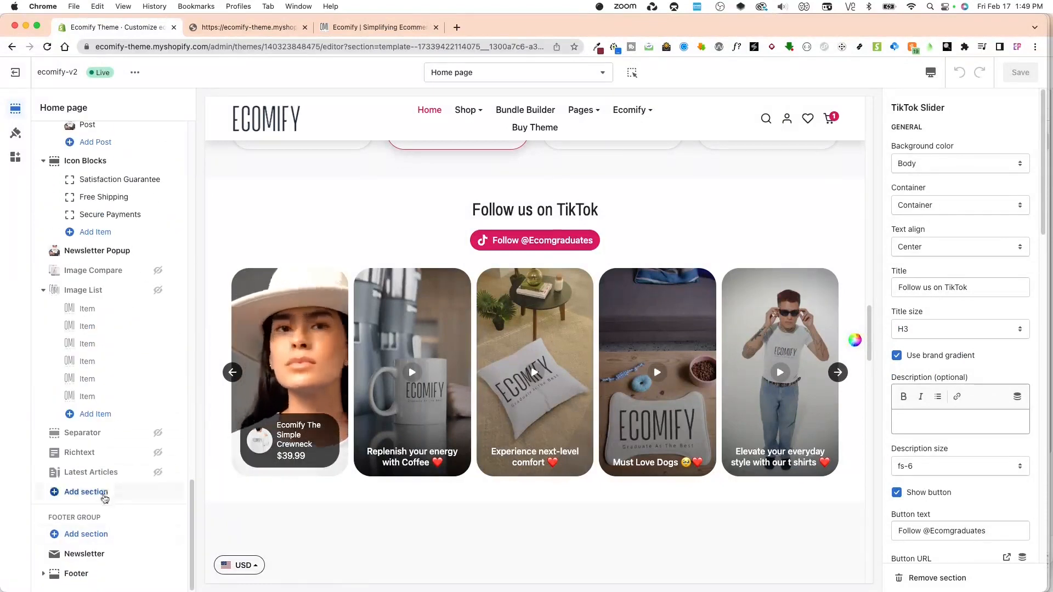
click(104, 498)
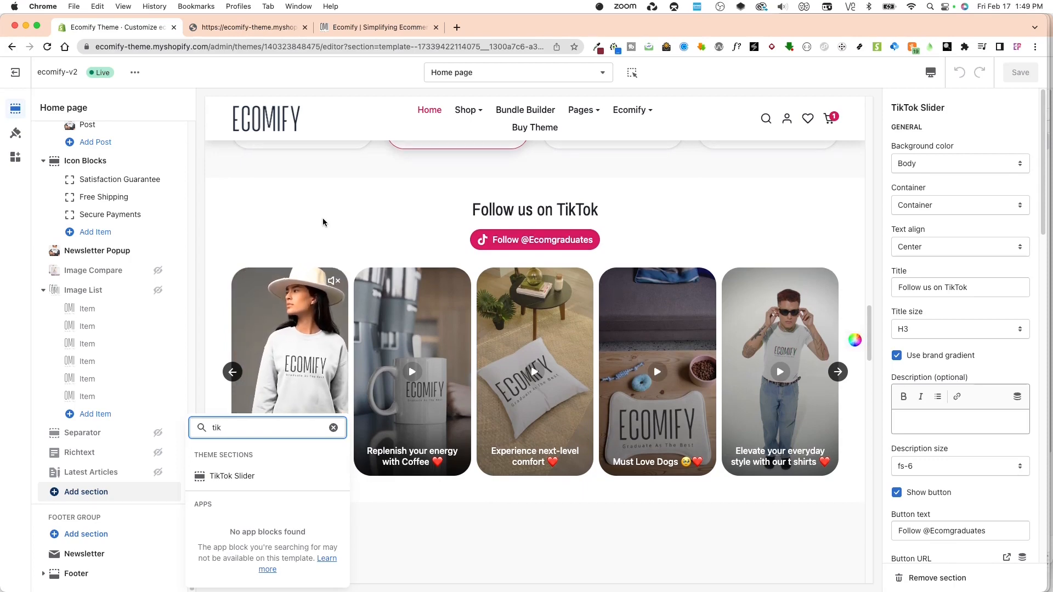
scroll(115, 375, up, 8)
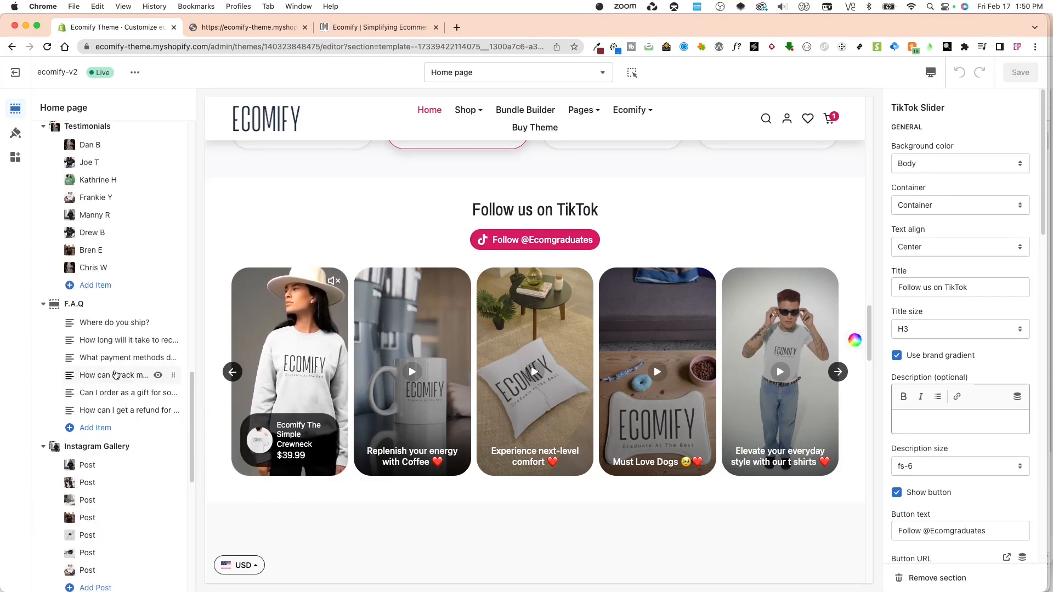
scroll(115, 375, up, 10)
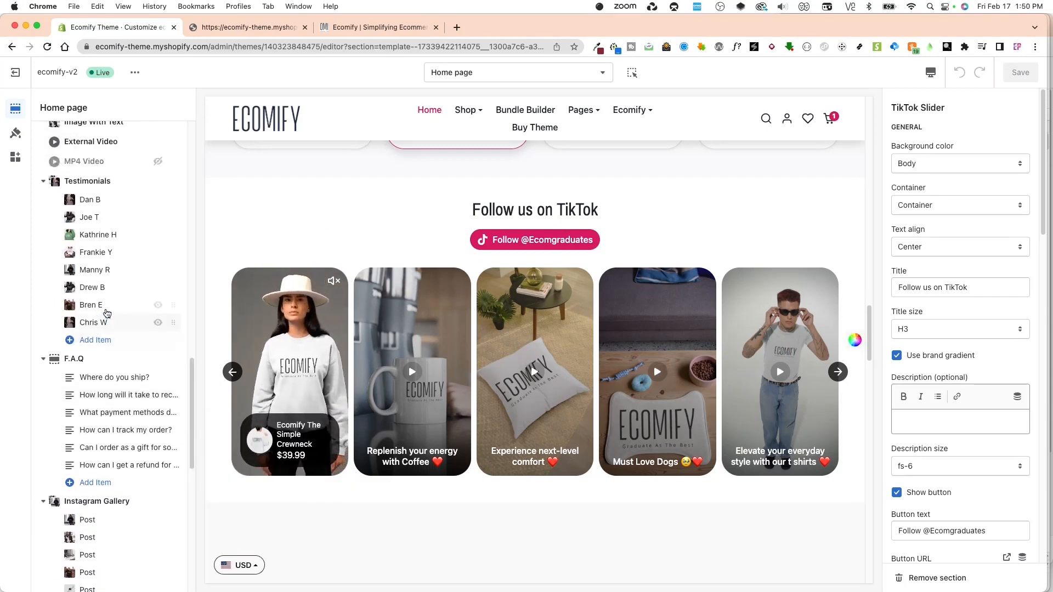
scroll(107, 247, up, 2)
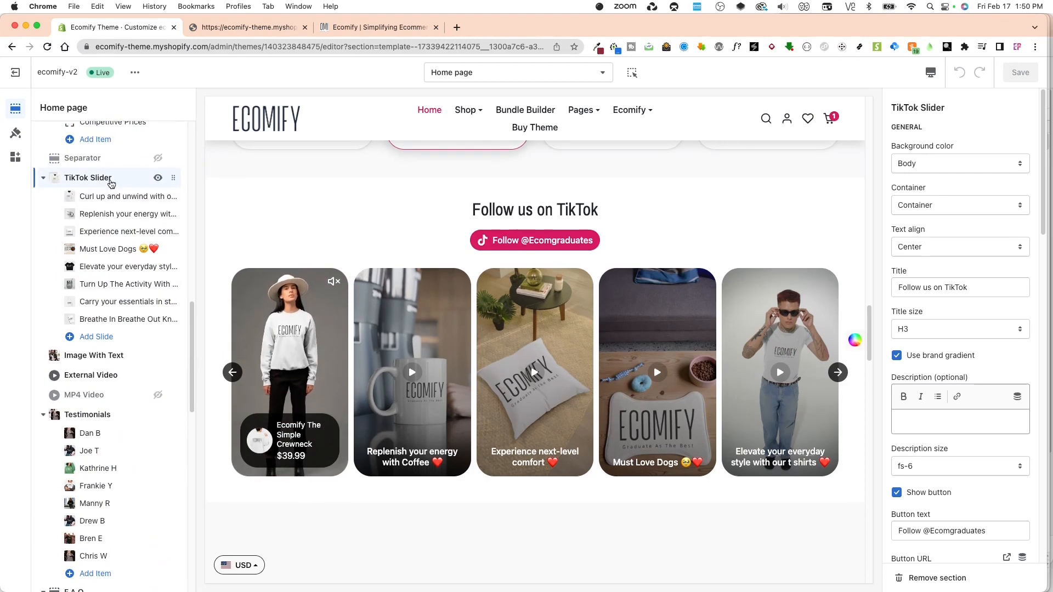
scroll(110, 183, up, 2)
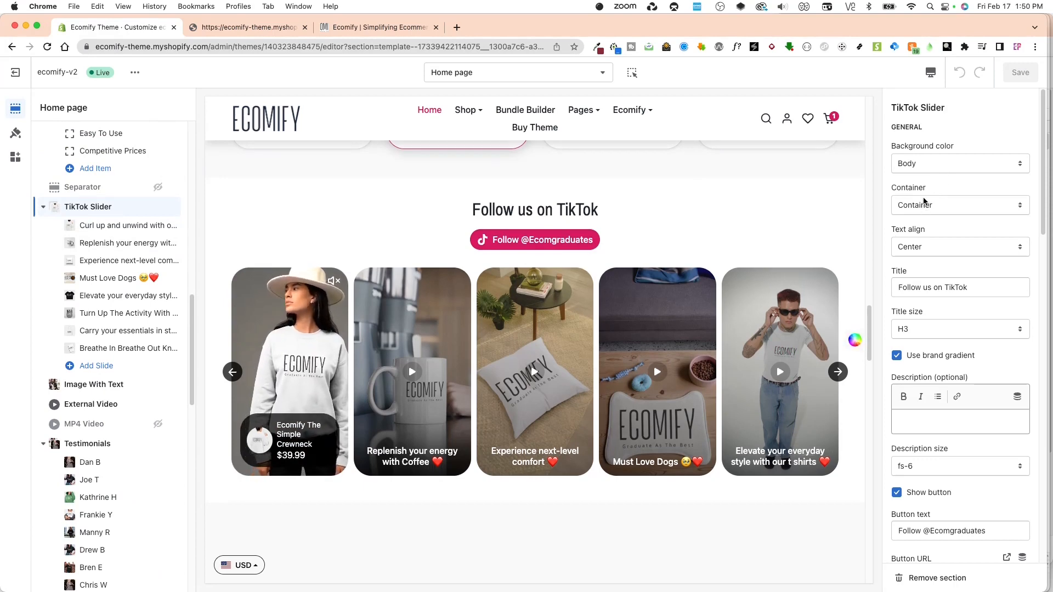
Step: Try Light, Dark and Primary as the TikTok Slider's background color
click(932, 163)
click(926, 181)
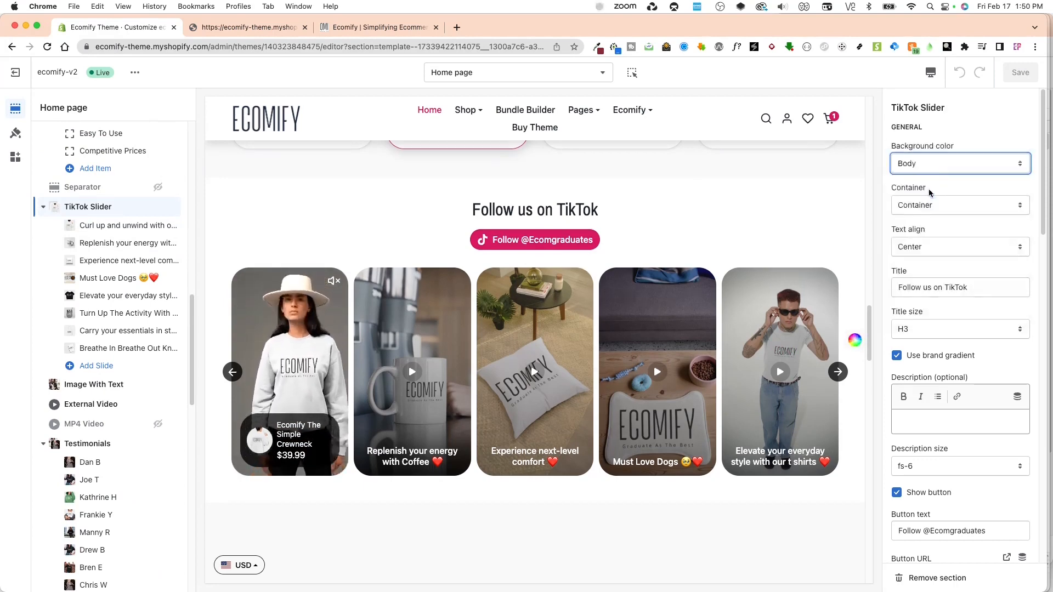
click(932, 164)
click(938, 177)
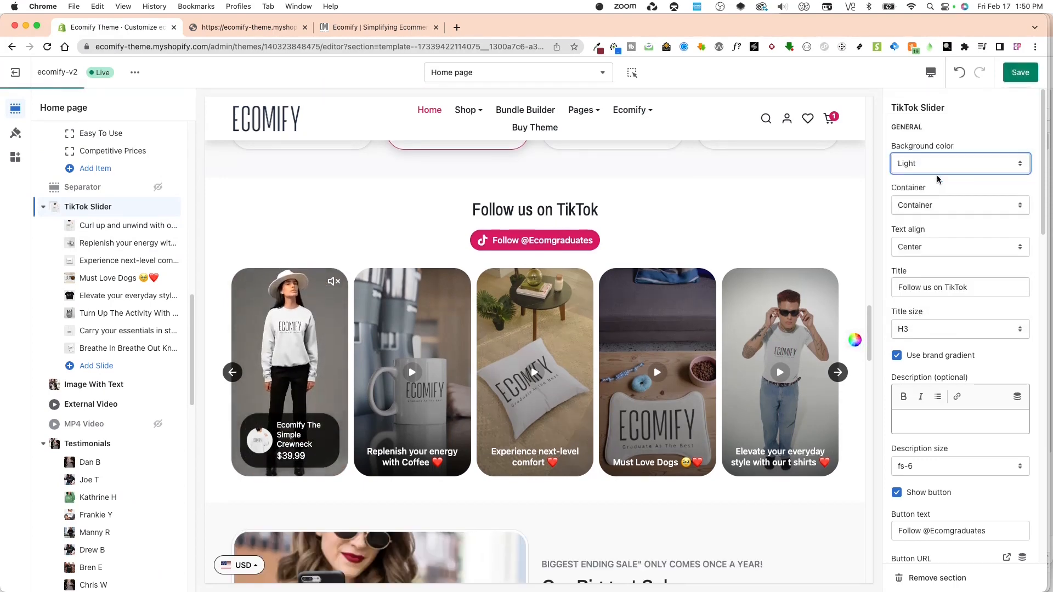
click(944, 164)
click(940, 188)
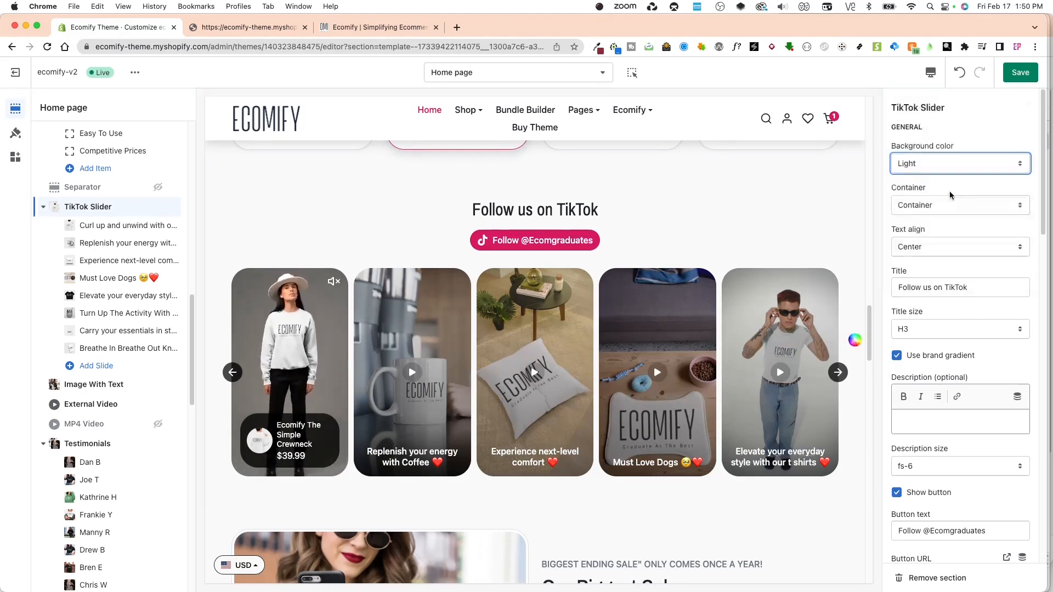
click(943, 166)
click(945, 187)
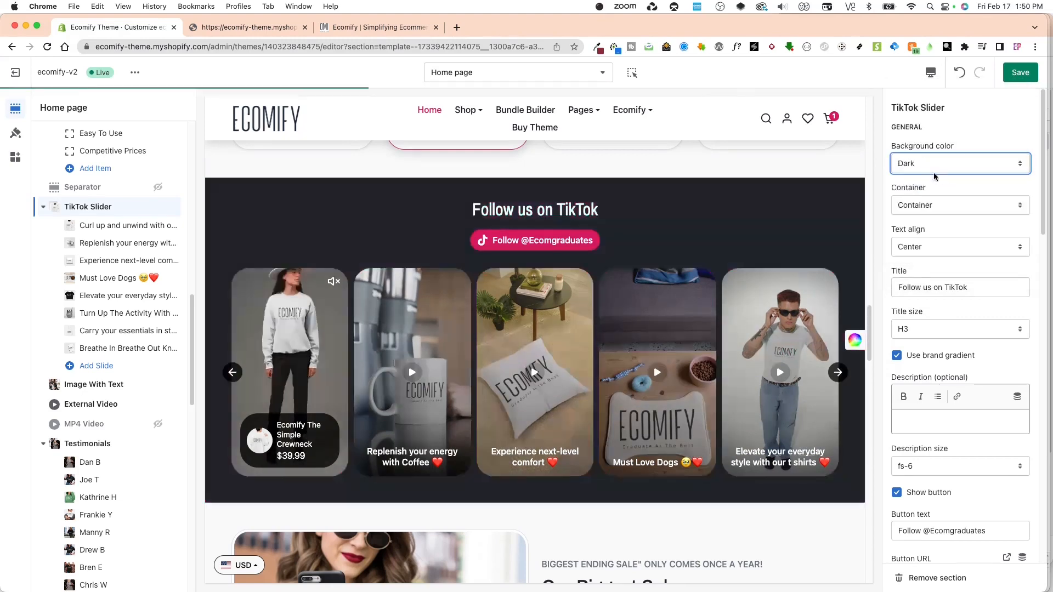
click(943, 163)
click(932, 137)
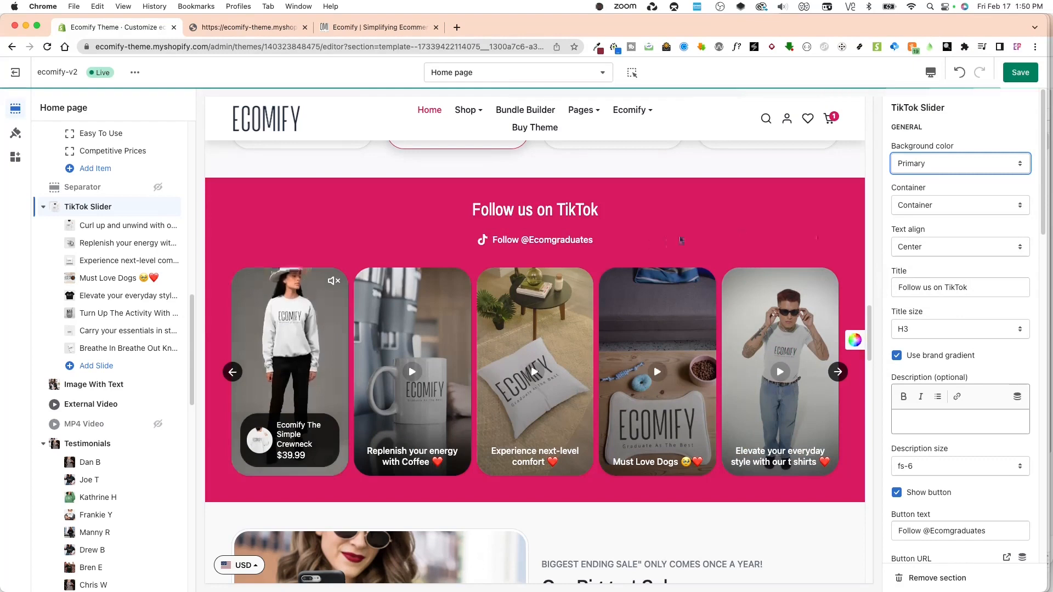
Step: Examine the color definitions in the theme's styling settings and return to the TikTok Slider's settings
click(16, 137)
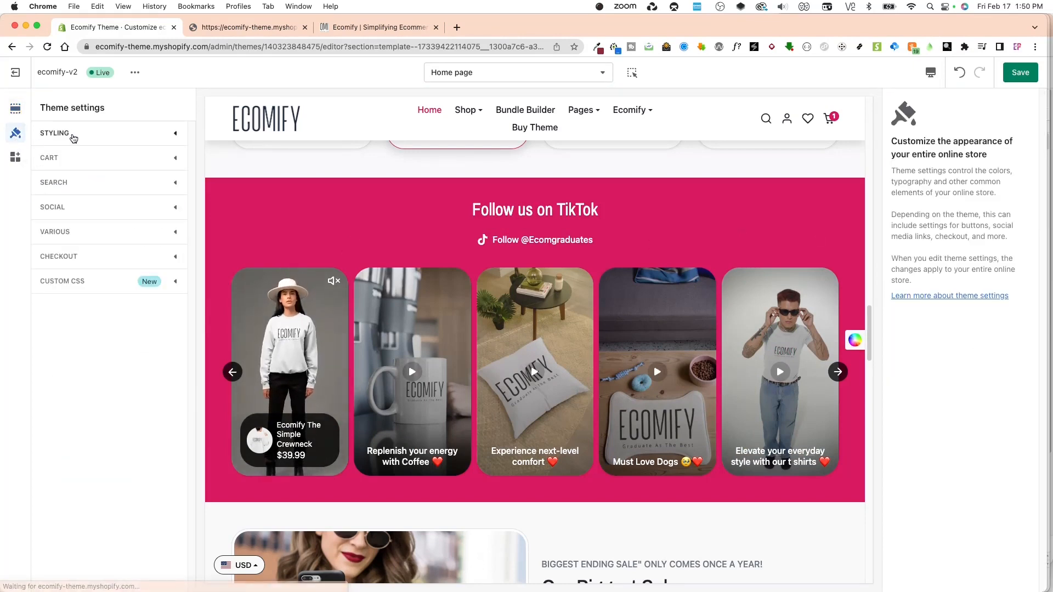
click(63, 134)
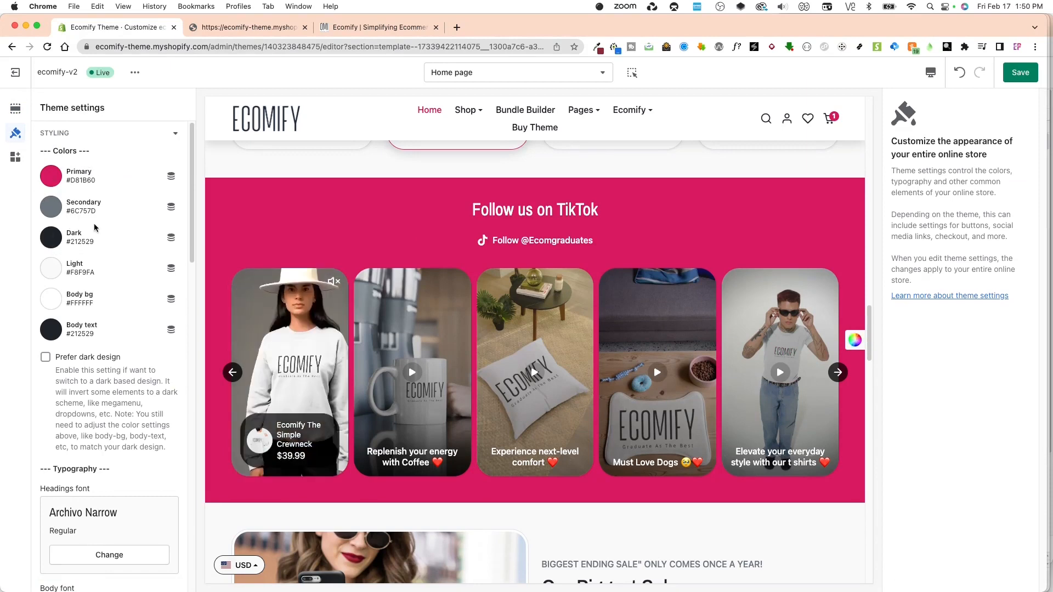
click(15, 111)
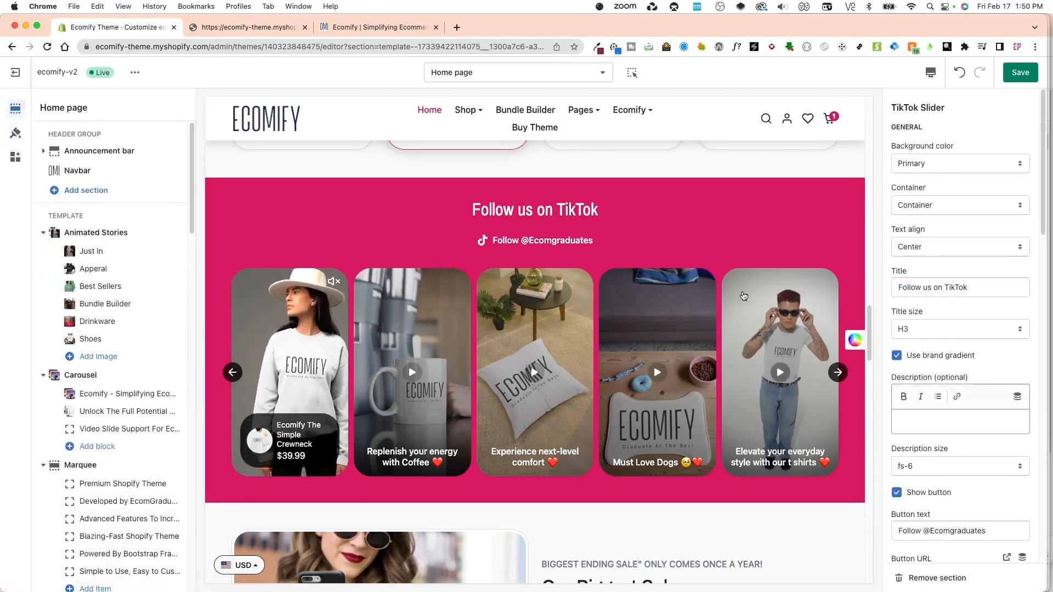
Step: Set the TikTok Slider's background color to Light and its container to Fluid
click(932, 164)
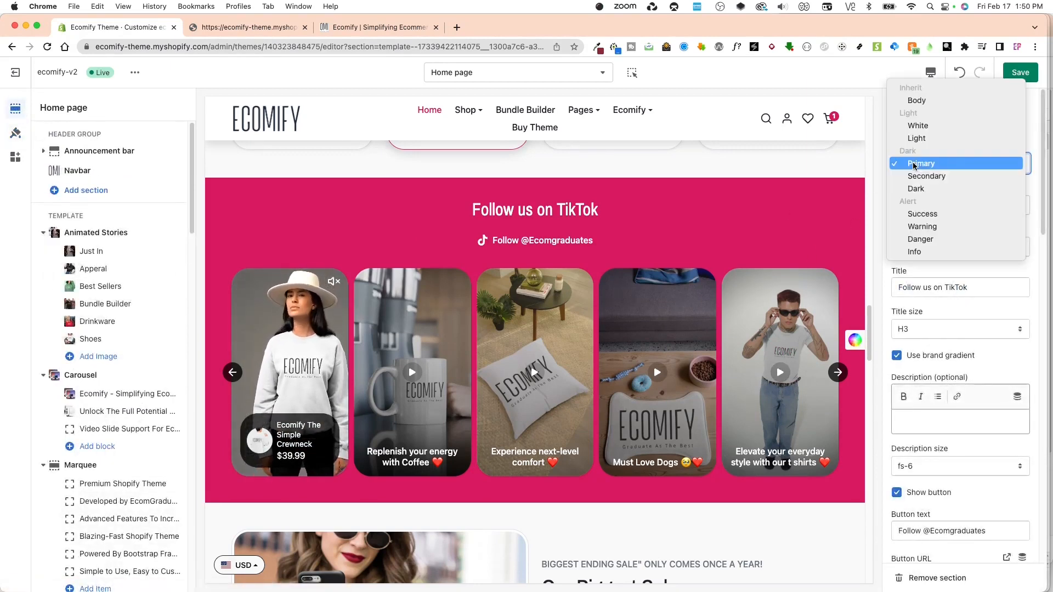
click(927, 138)
click(919, 206)
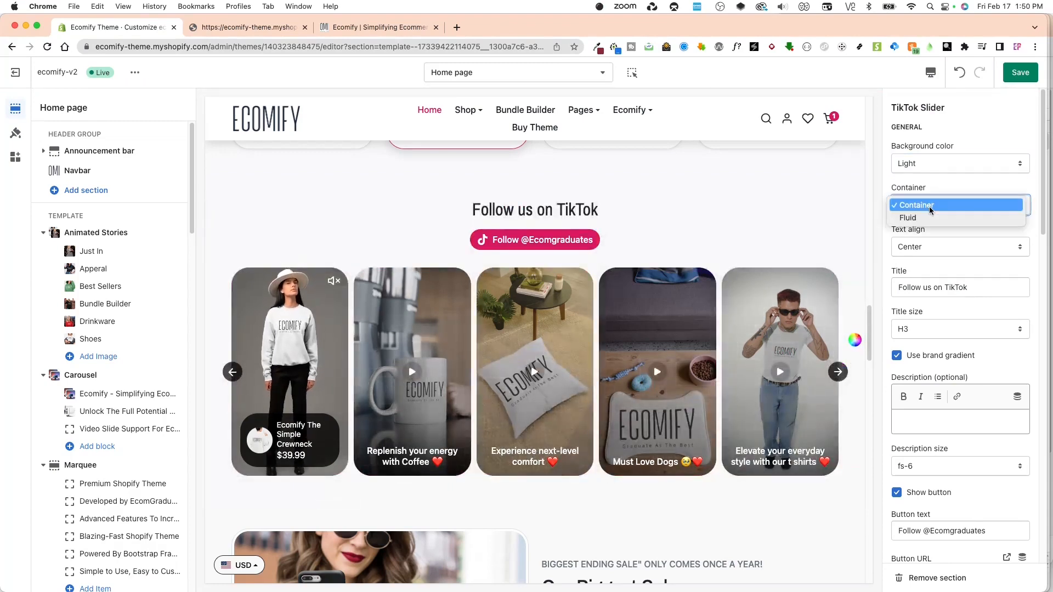
click(928, 205)
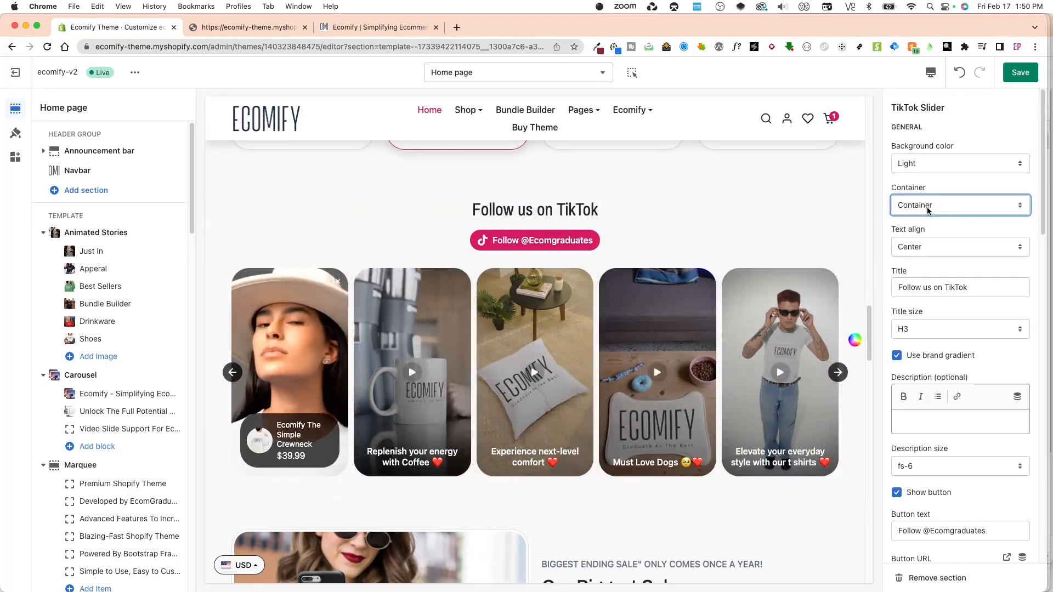
click(928, 210)
click(927, 217)
Step: Preview the fluid TikTok Slider in fullscreen view and return to the desktop view
click(930, 71)
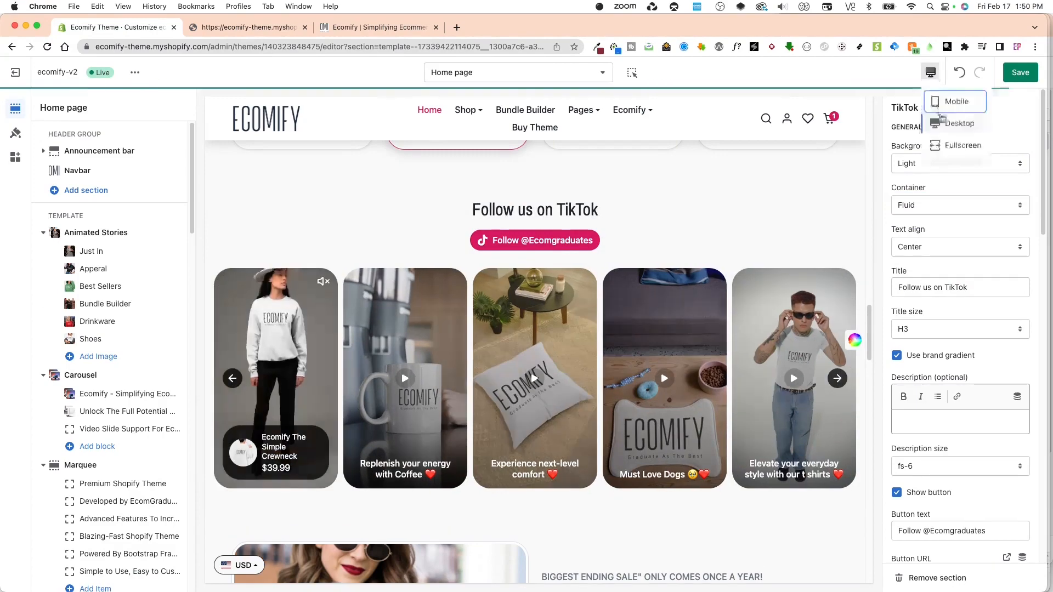
click(947, 146)
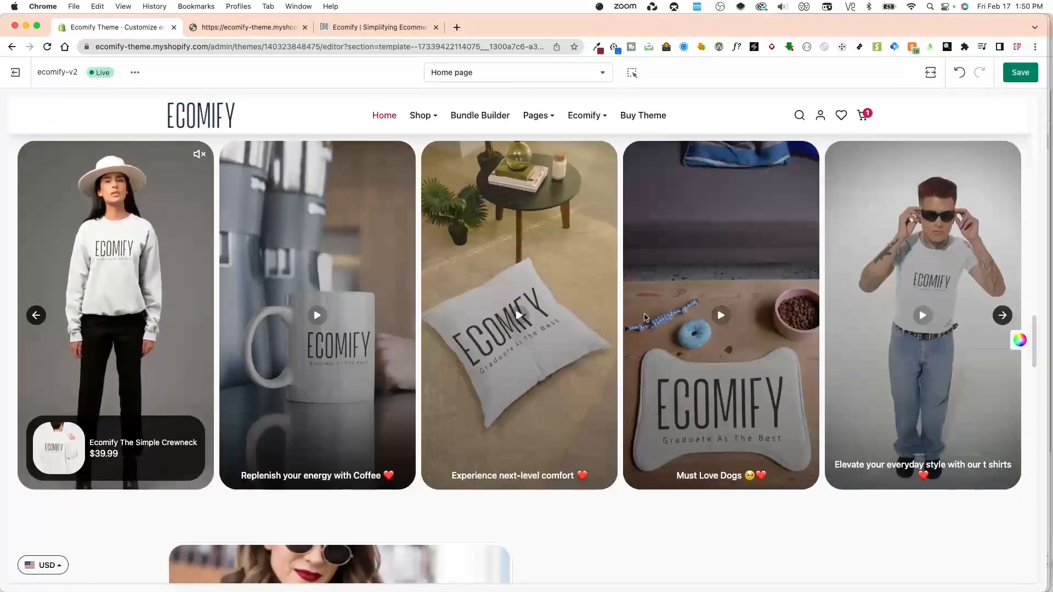
click(930, 72)
click(948, 123)
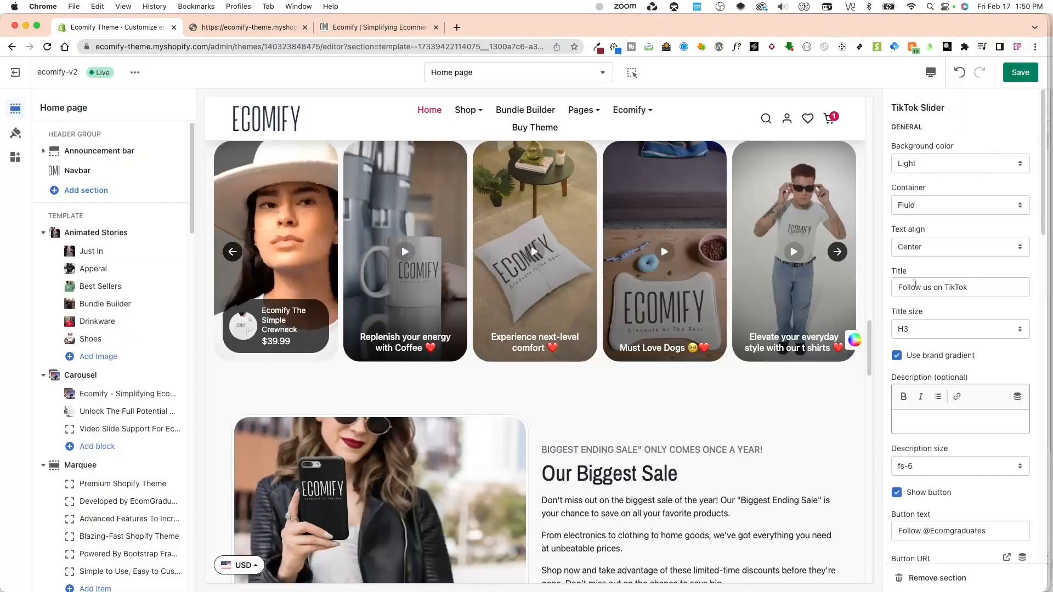
Step: Set the TikTok Slider's text alignment to Left
click(928, 246)
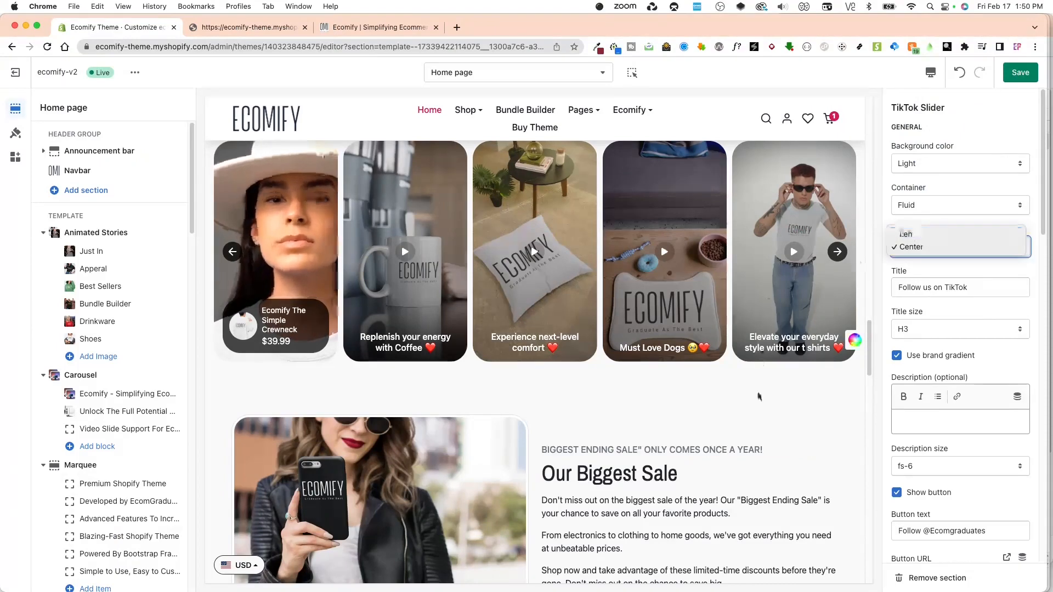
click(760, 395)
scroll(811, 367, up, 1)
click(960, 247)
click(910, 231)
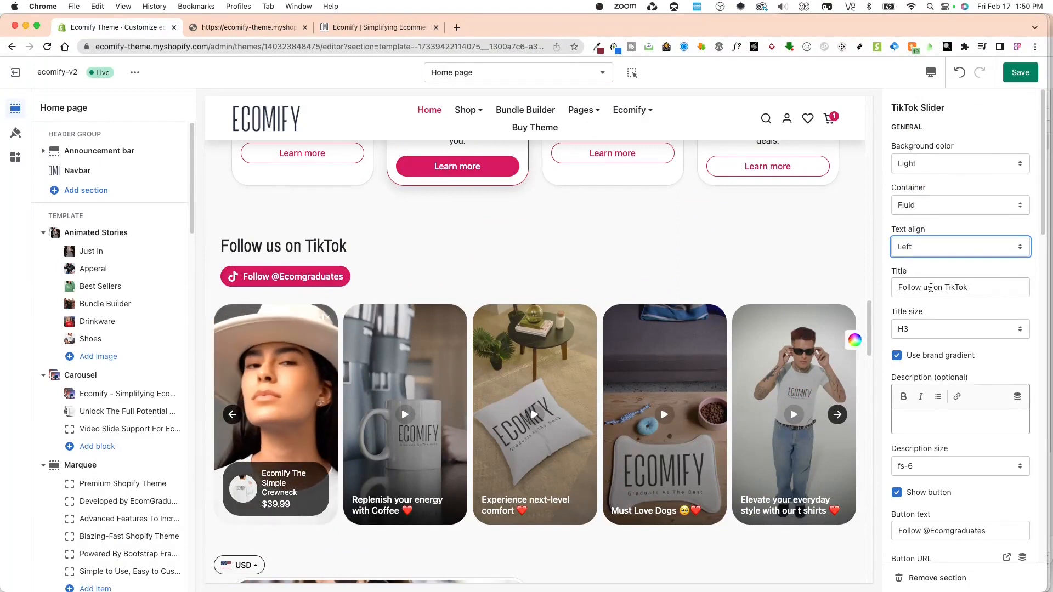
Step: Try H1 as the TikTok Slider's title size and set it to H6
click(922, 330)
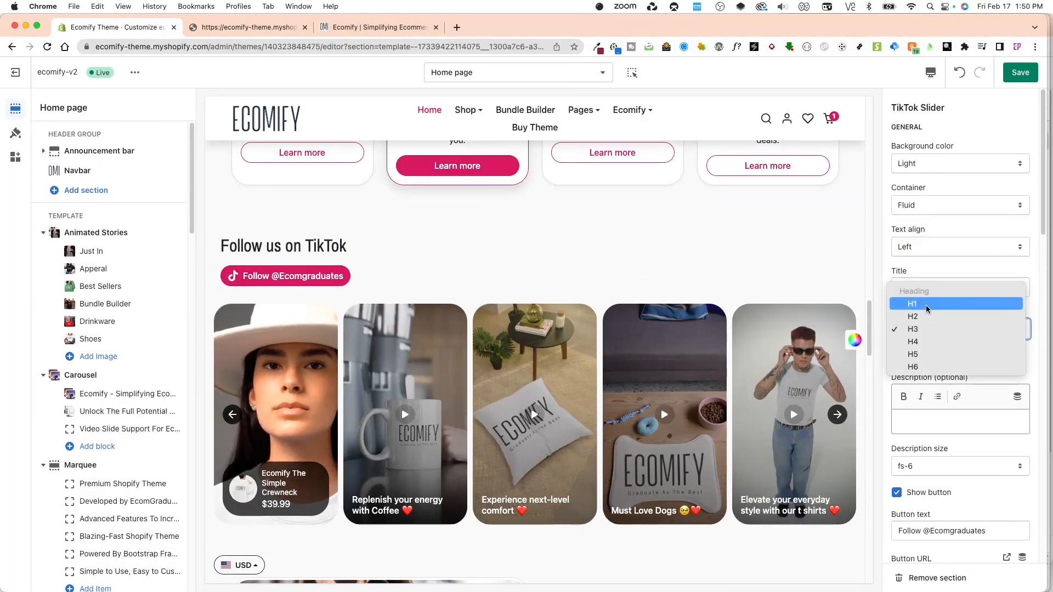
click(926, 305)
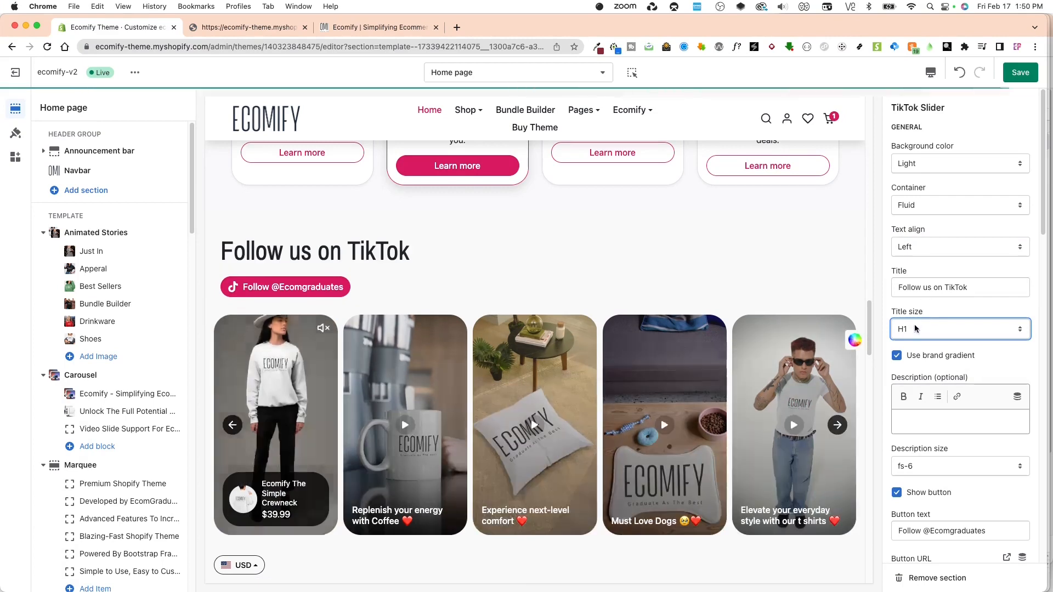
click(917, 336)
click(910, 390)
scroll(948, 383, down, 2)
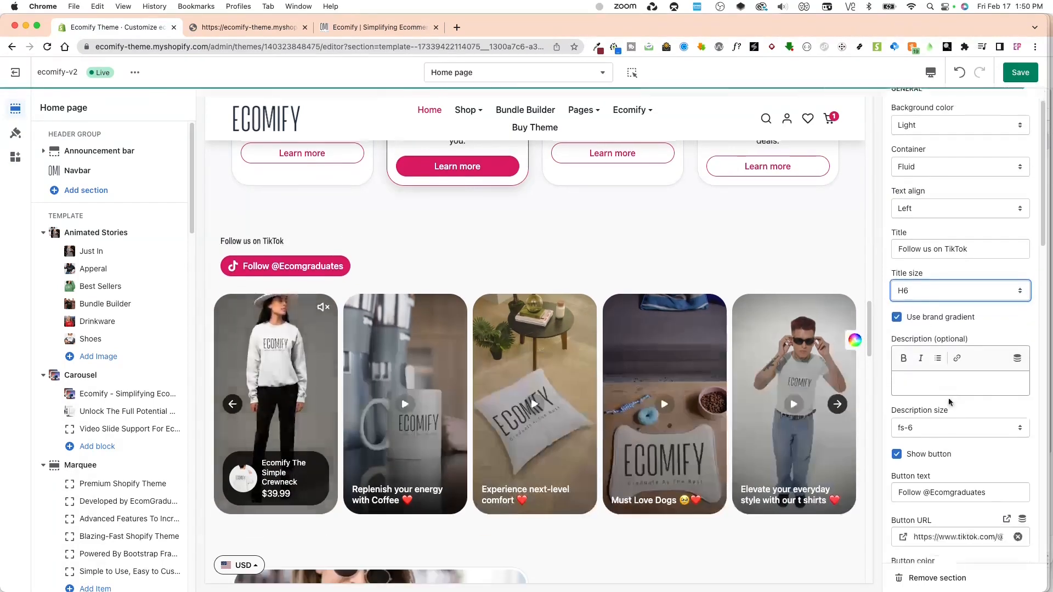
Step: Turn off the title's brand gradient and enter "dfsfsf" as the TikTok Slider's description
click(930, 291)
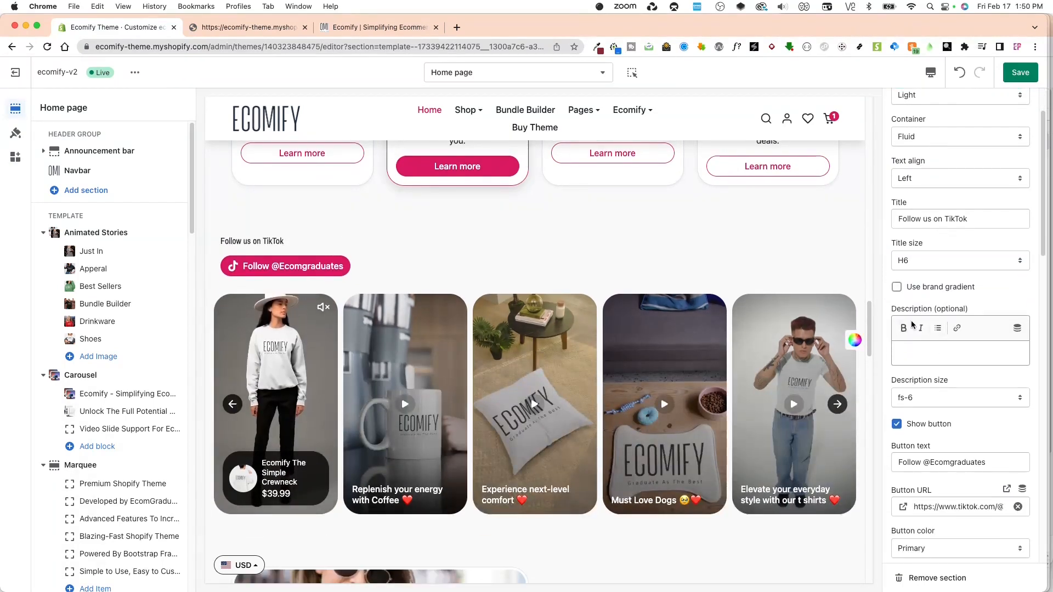
click(933, 351)
text(dfsfsf)
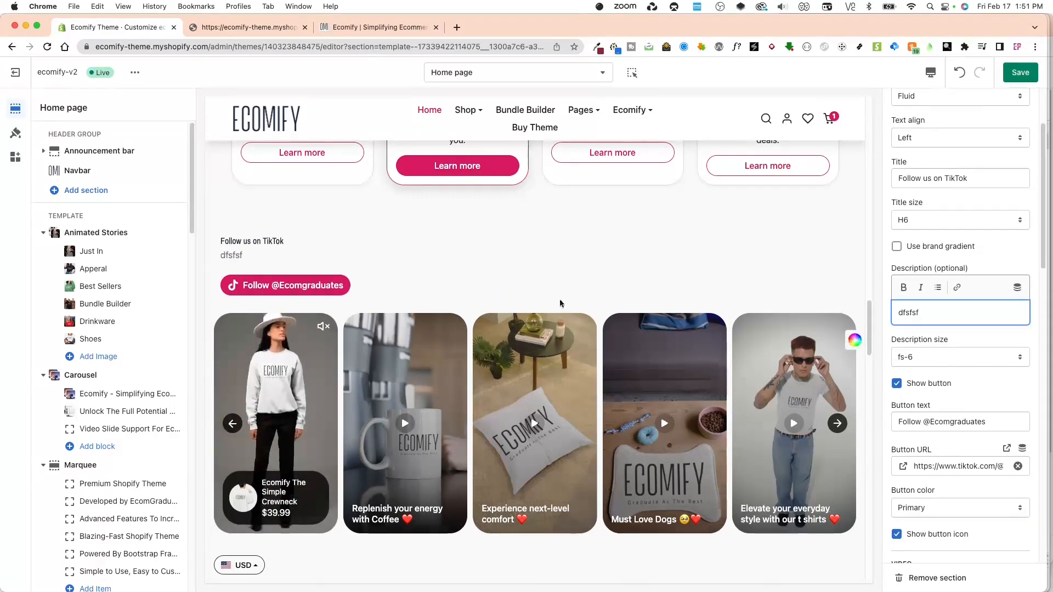
Step: Set the TikTok Slider's description size to fs-1
click(965, 359)
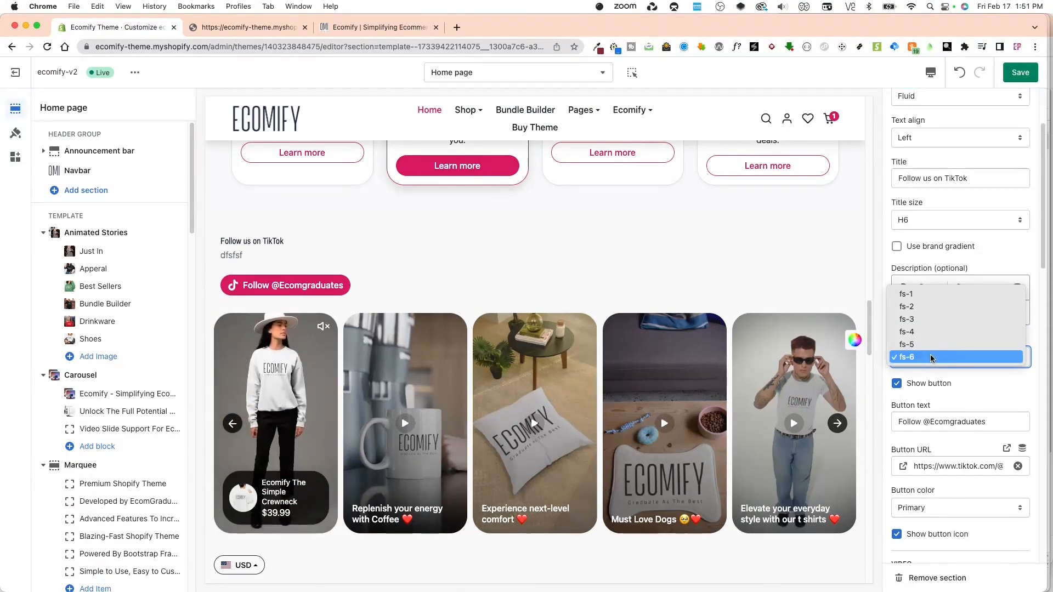
click(918, 294)
scroll(965, 405, down, 3)
scroll(965, 406, down, 1)
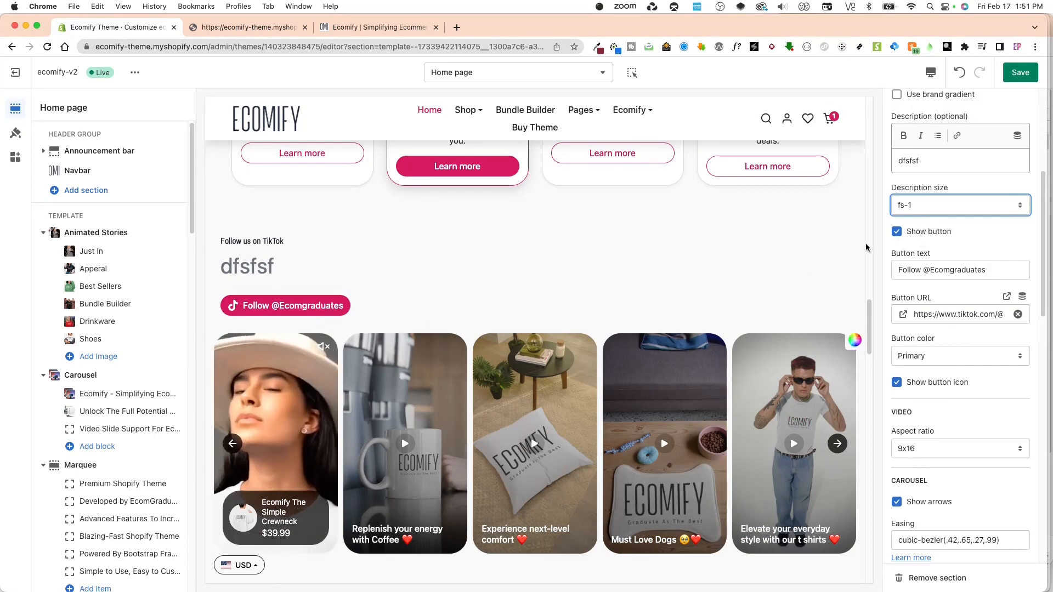
Step: Set the TikTok Slider's follow button color to Secondary and hide the button icon
click(925, 232)
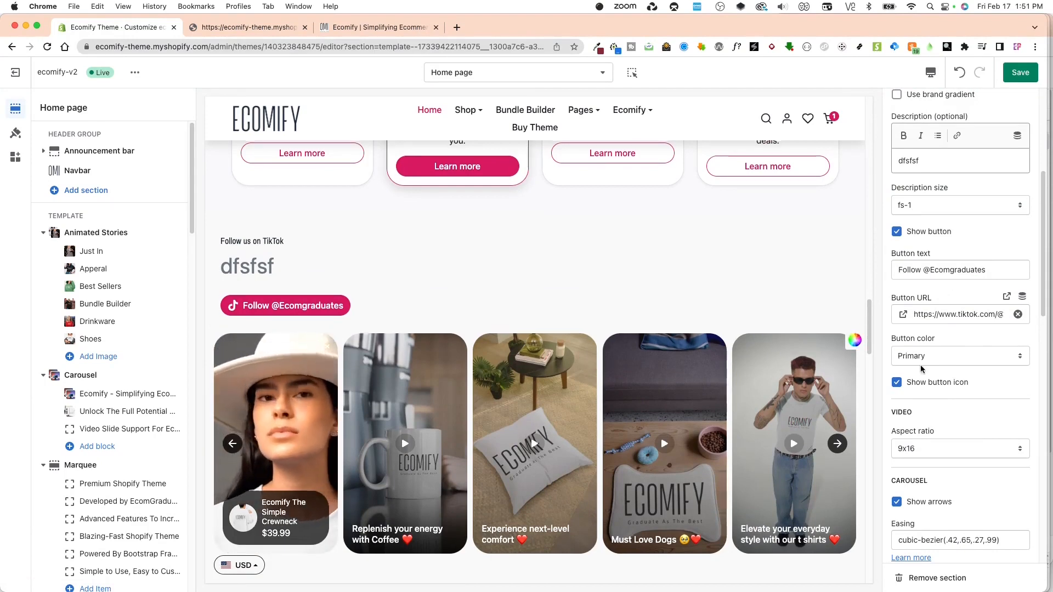
click(936, 361)
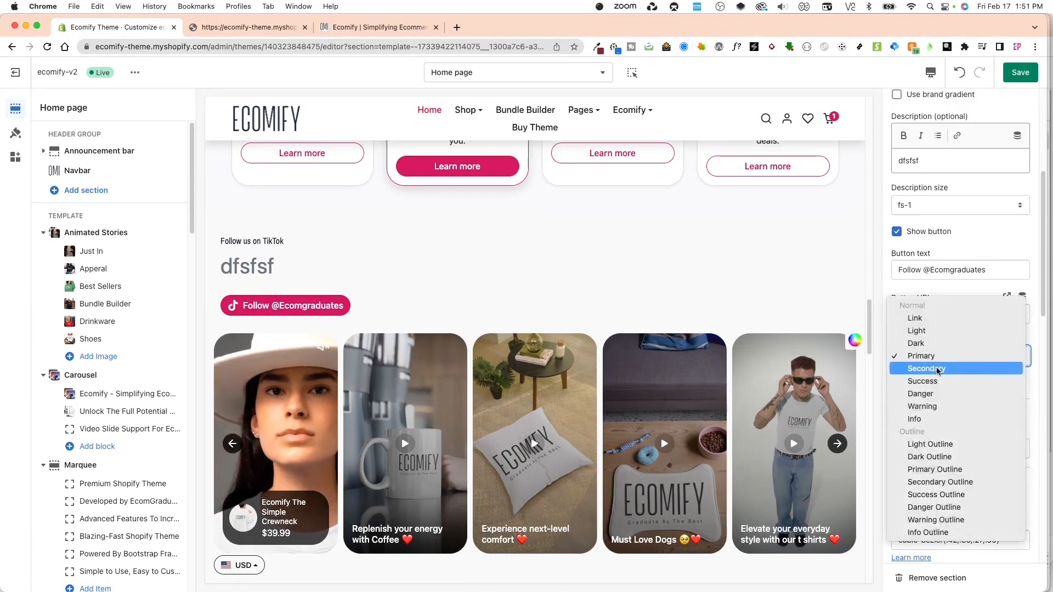
click(938, 366)
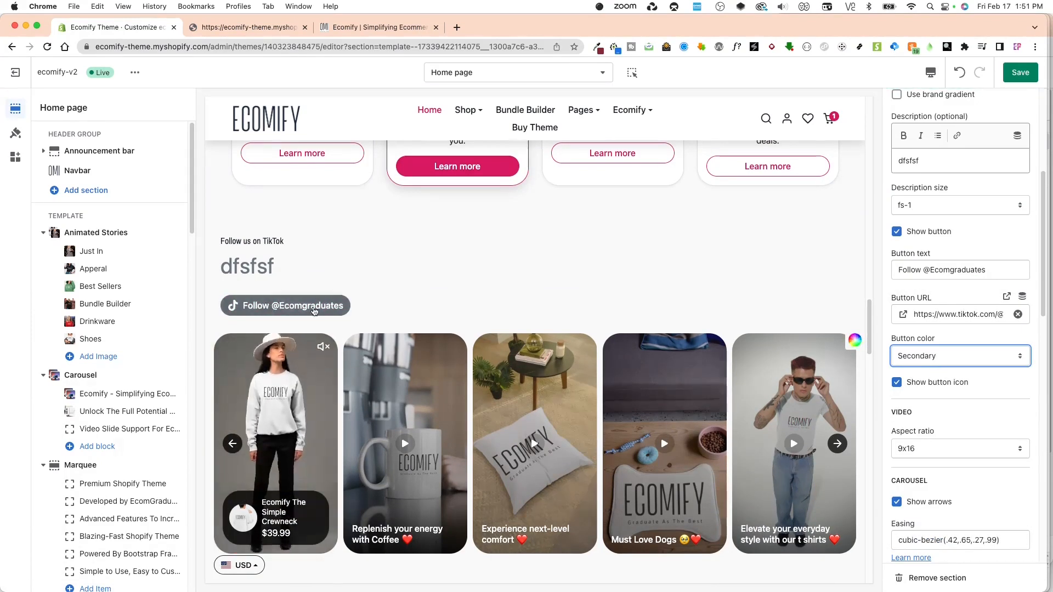
scroll(952, 435, down, 4)
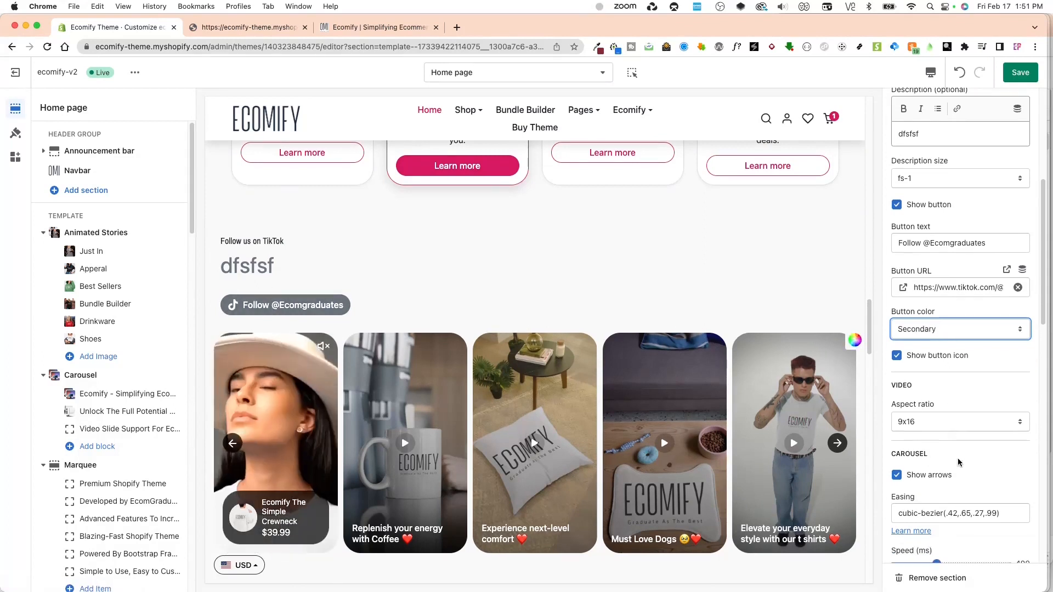
scroll(953, 435, down, 1)
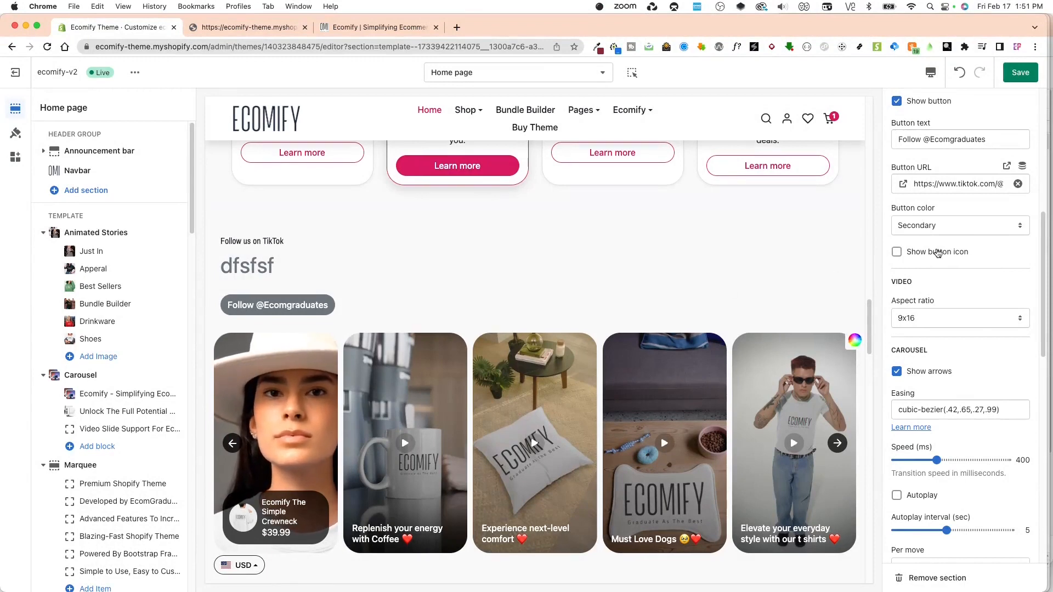
Step: Try 21x9 and 16x9 as the TikTok Slider's video aspect ratio and set it back to 9x16
scroll(940, 258, down, 1)
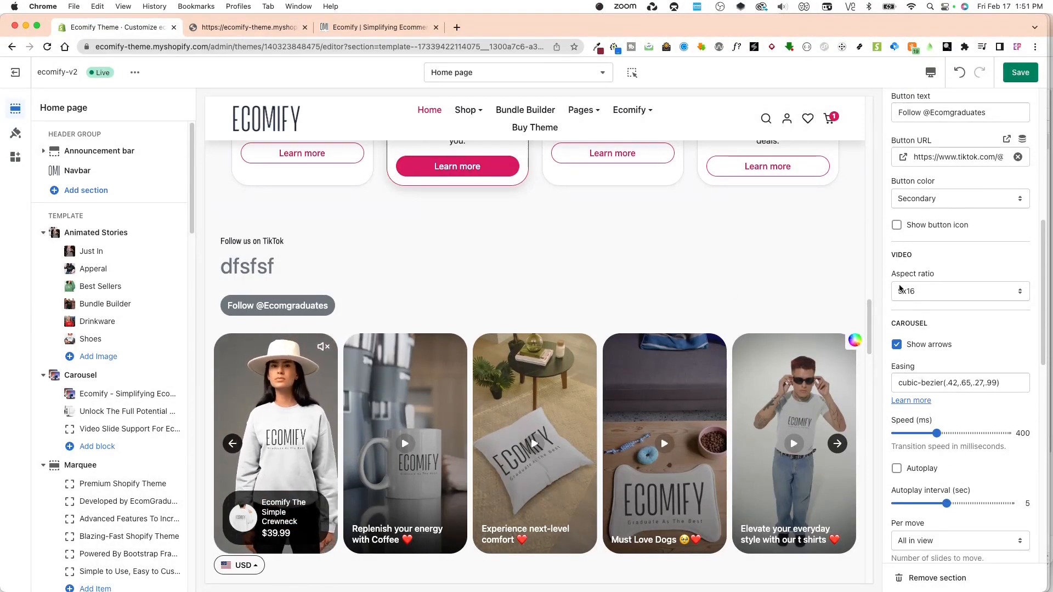
click(926, 293)
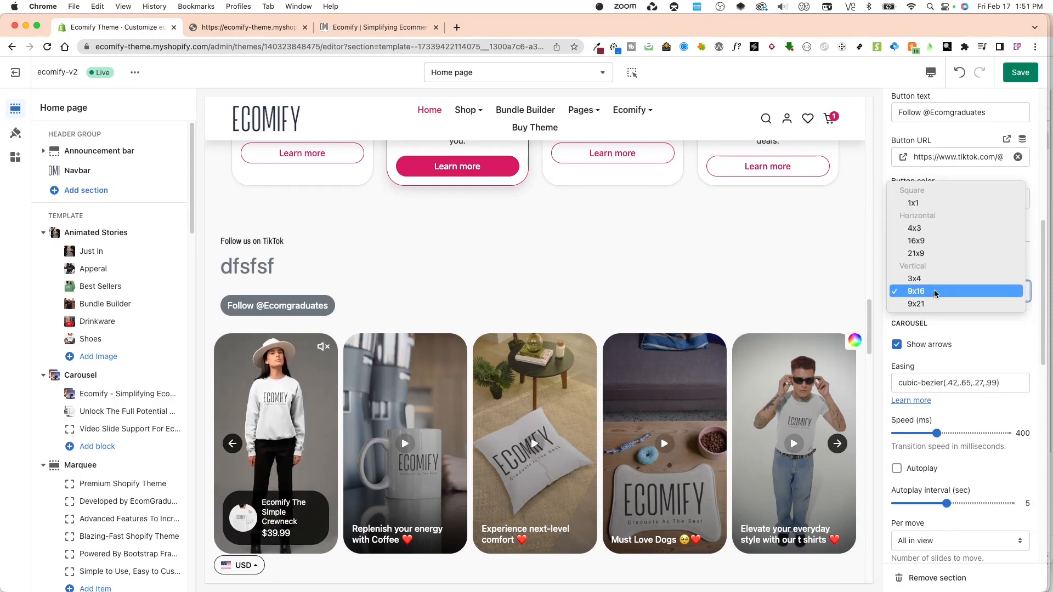
click(931, 252)
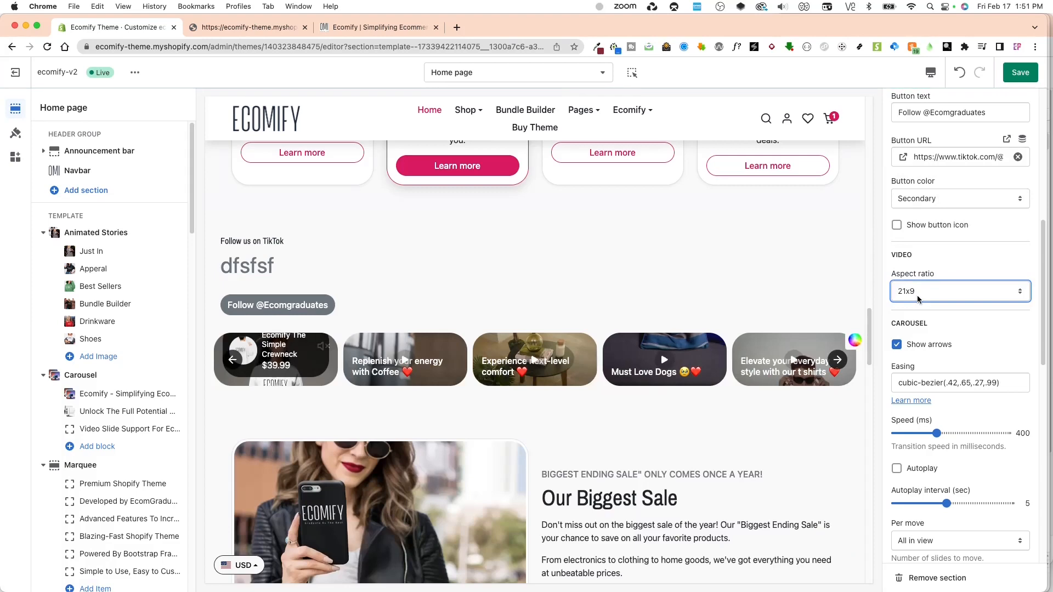
click(928, 292)
click(926, 278)
click(927, 291)
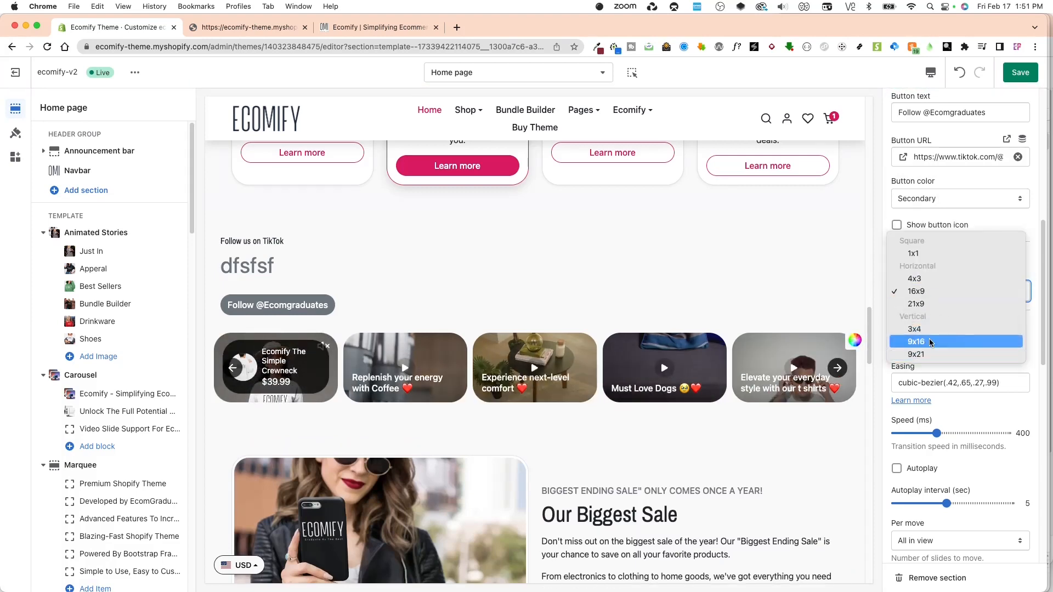
click(921, 341)
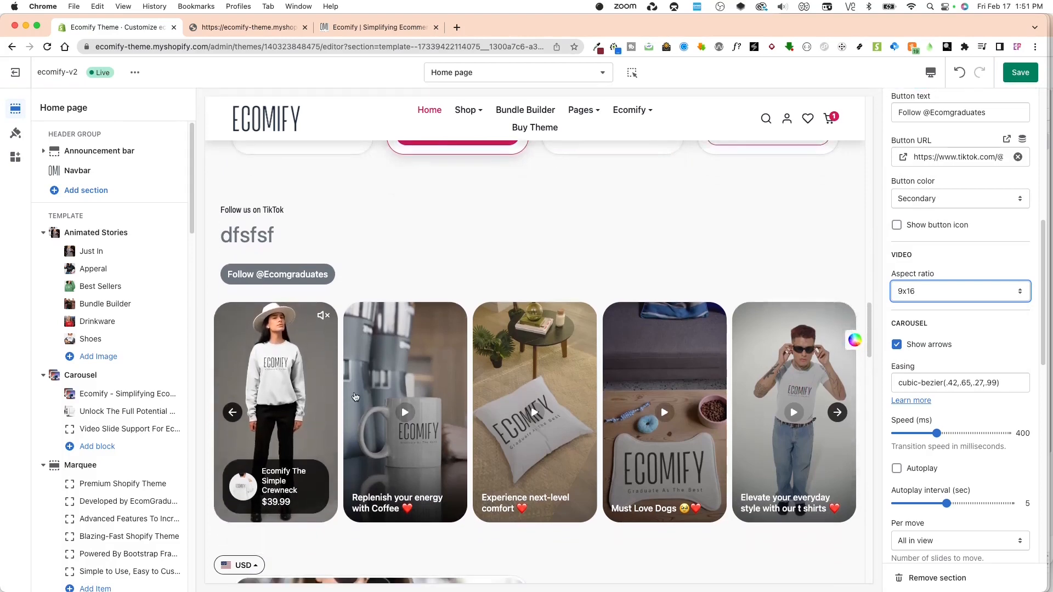
scroll(502, 362, down, 1)
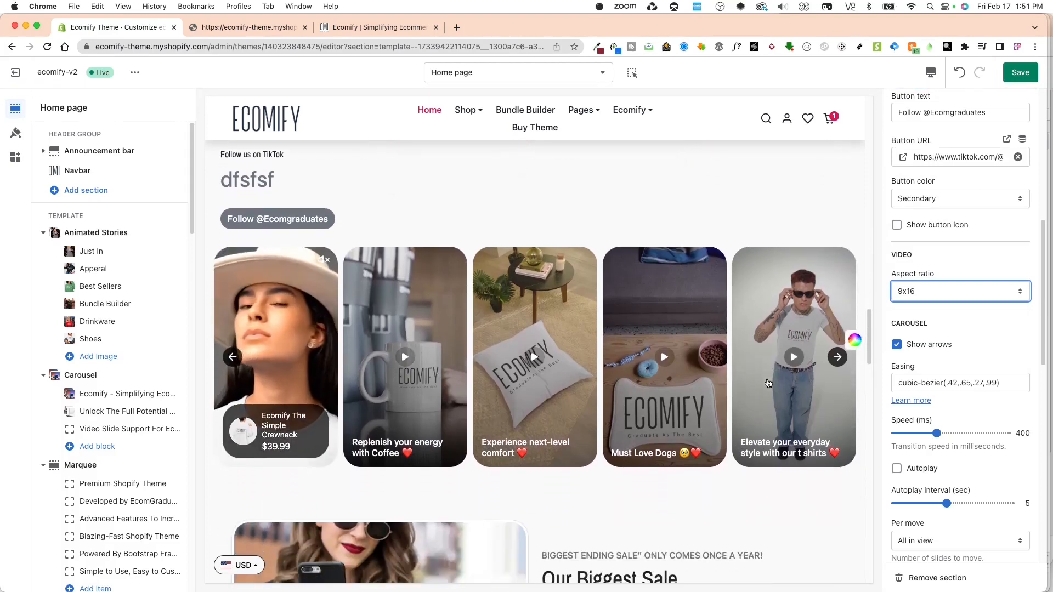
scroll(801, 447, down, 1)
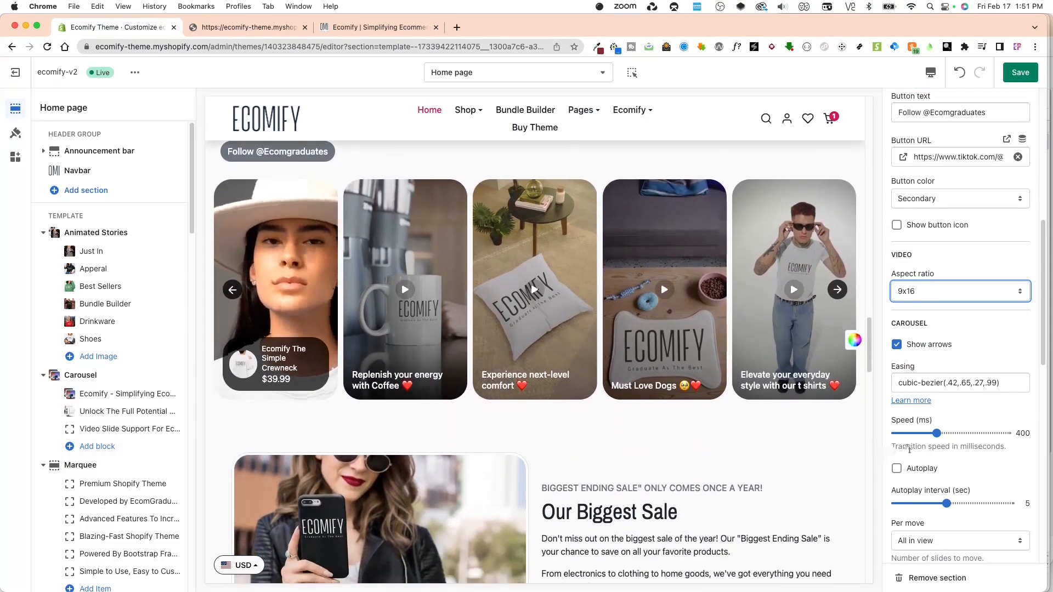
Step: Toggle the carousel arrows off and on again, and leave the transition speed at 400 ms
scroll(932, 411, down, 1)
click(896, 273)
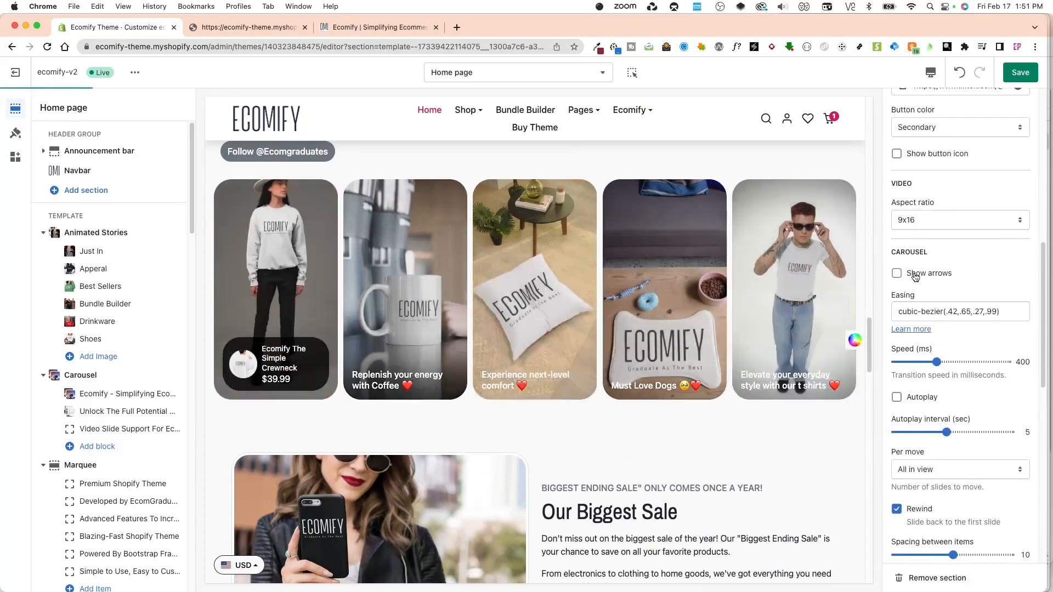
click(897, 273)
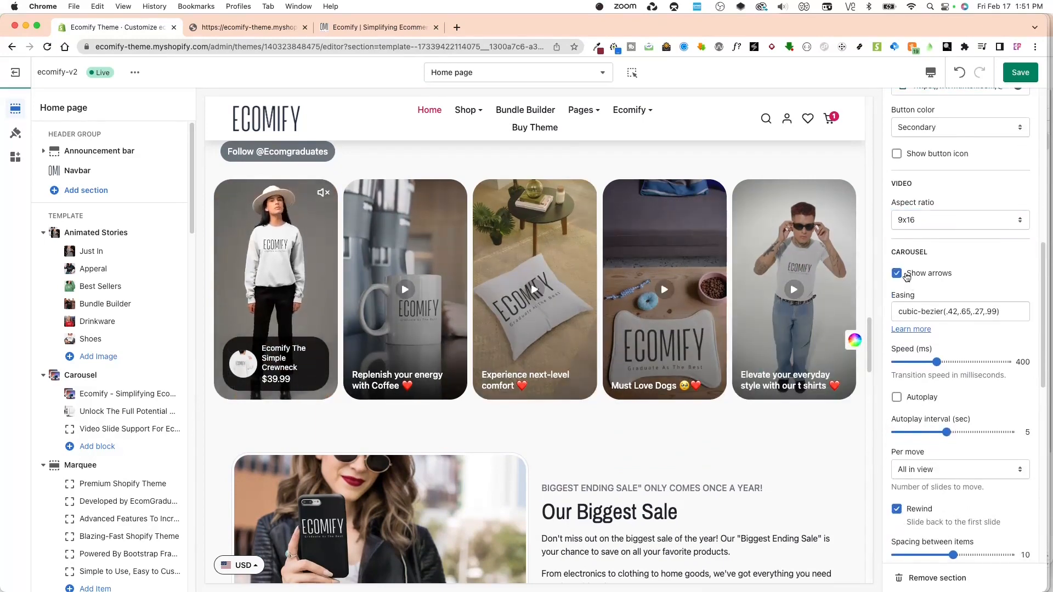
scroll(945, 309, down, 1)
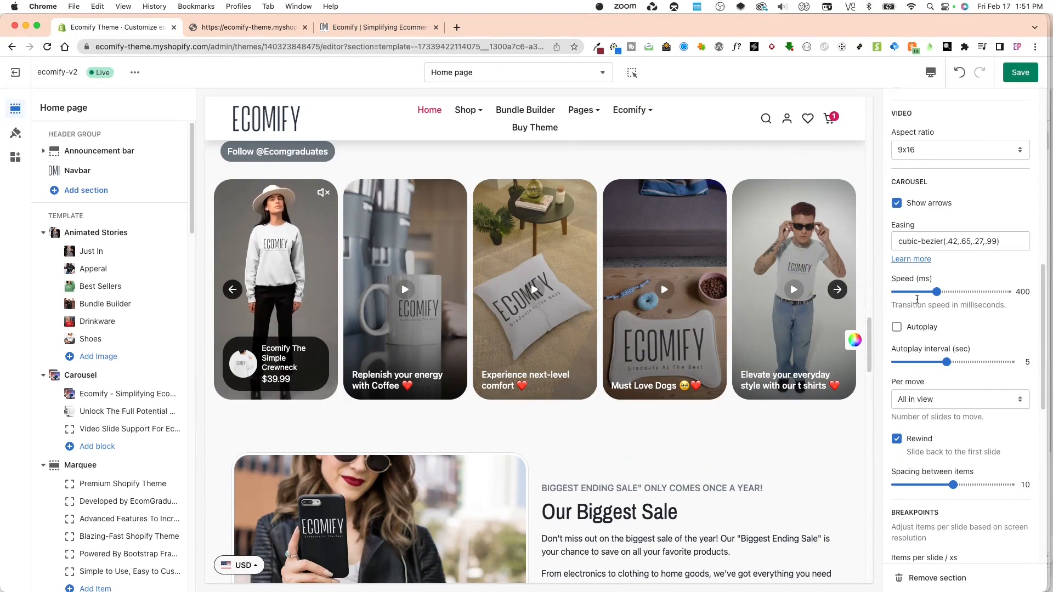
mouse_move(936, 292)
mouse_down()
mouse_move(871, 286)
mouse_move(935, 282)
mouse_up()
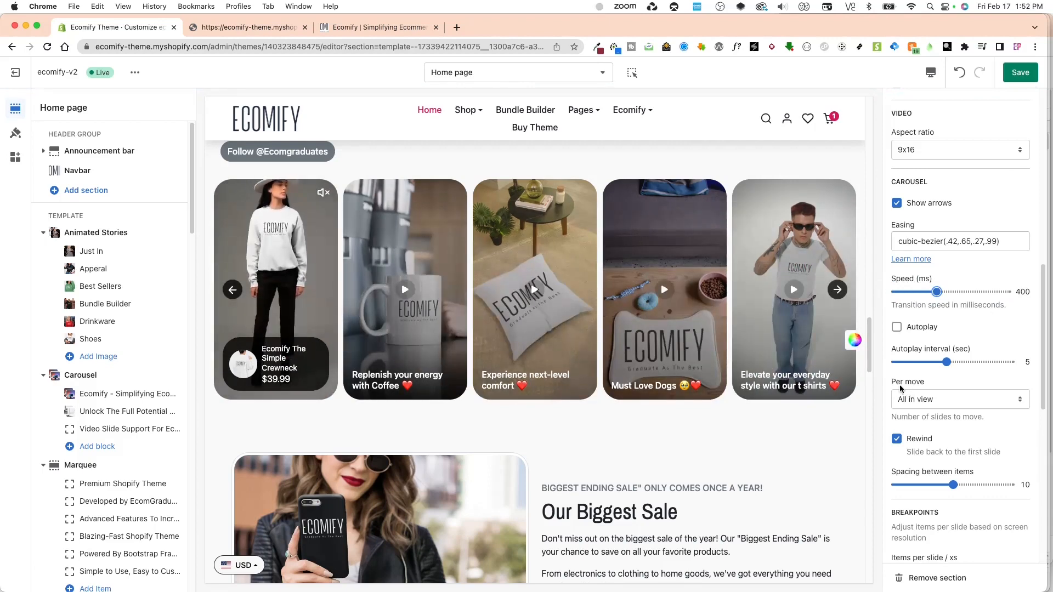
Step: Turn off the carousel's Rewind option, test swiping through the slides, and turn Rewind back on
scroll(927, 416, down, 3)
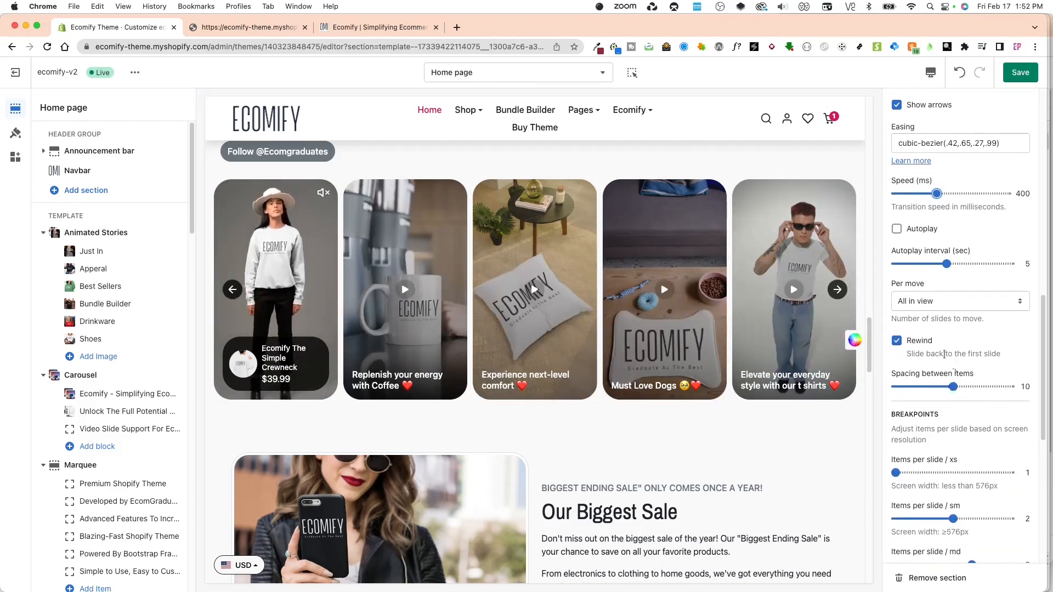
drag(715, 328, 581, 343)
drag(919, 349, 461, 351)
drag(460, 351, 828, 348)
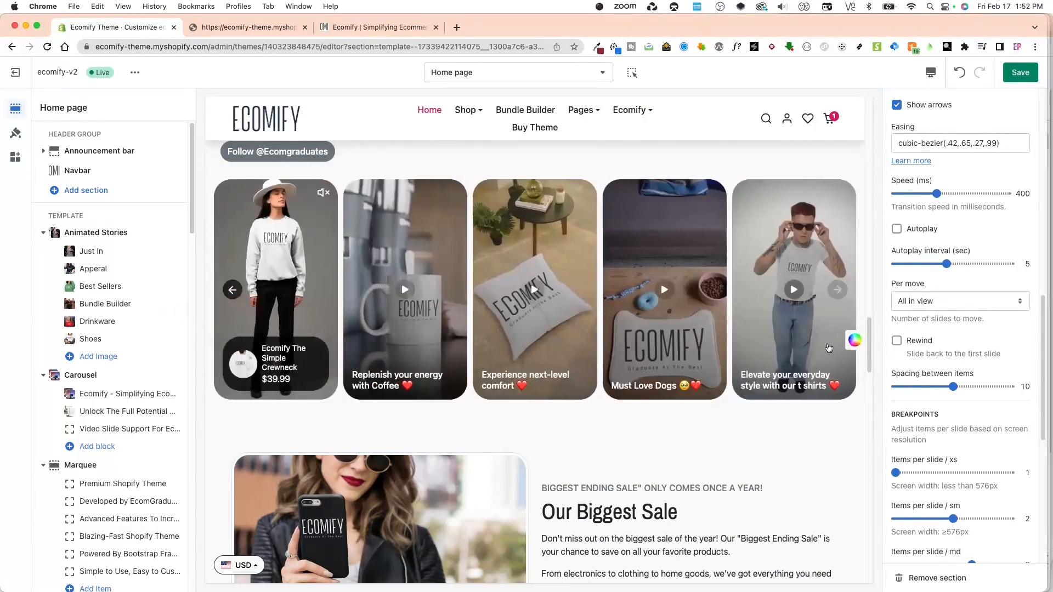
click(897, 340)
Step: Set the spacing between the carousel items to 6
scroll(920, 343, down, 2)
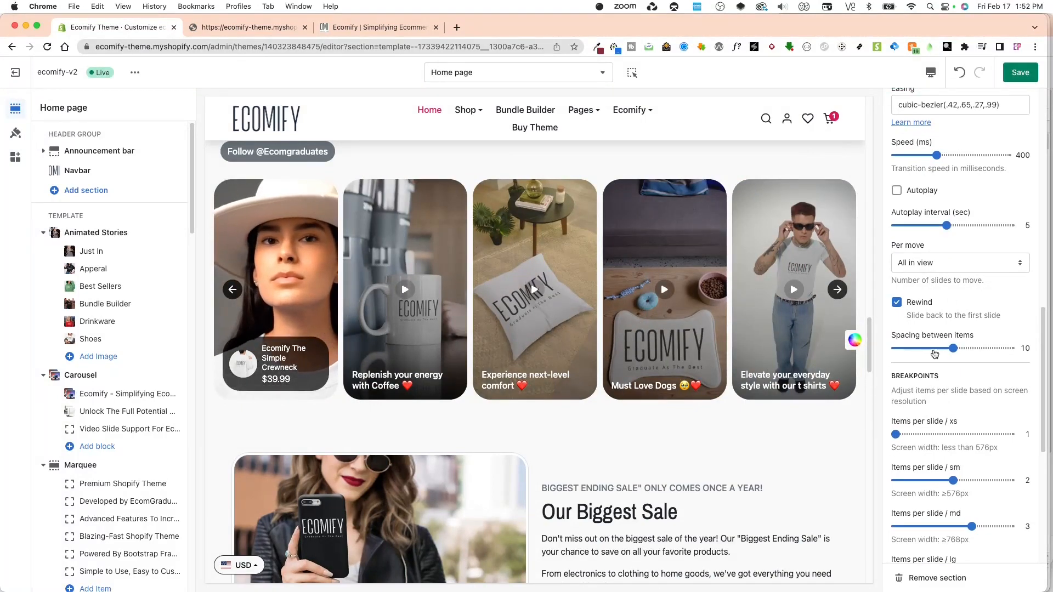
mouse_move(925, 350)
mouse_down()
mouse_move(997, 346)
mouse_move(932, 352)
mouse_up()
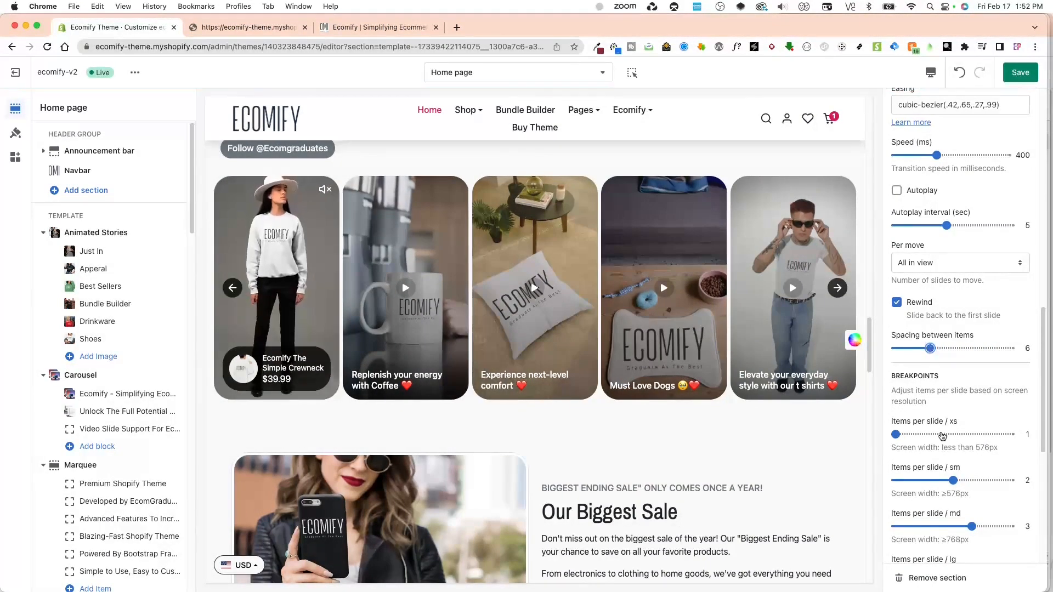
Step: Switch to the mobile view and try more items per slide for the xs breakpoint, returning it to 1
scroll(942, 436, down, 5)
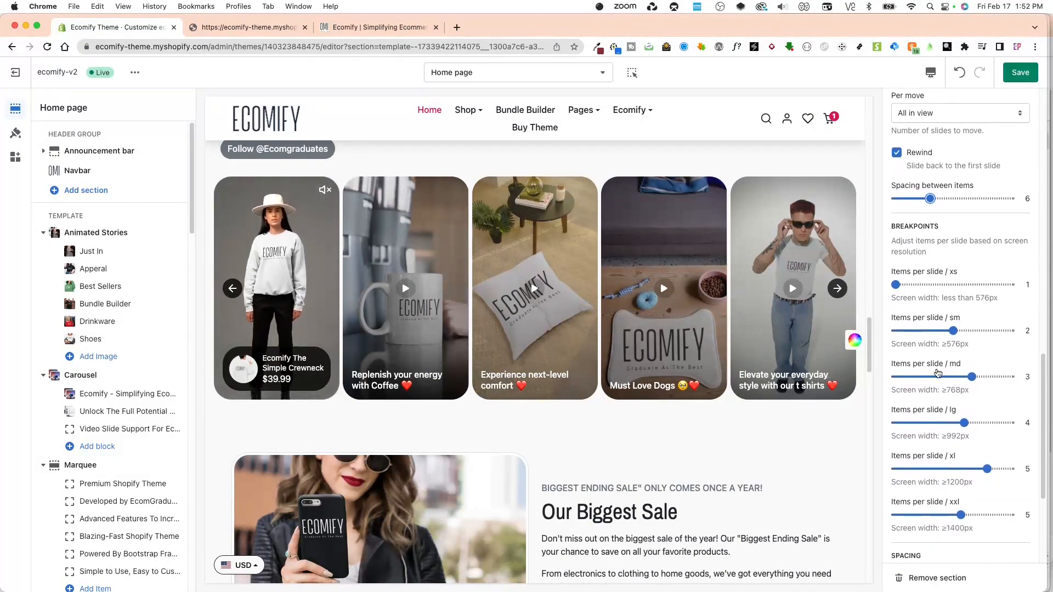
scroll(126, 447, down, 10)
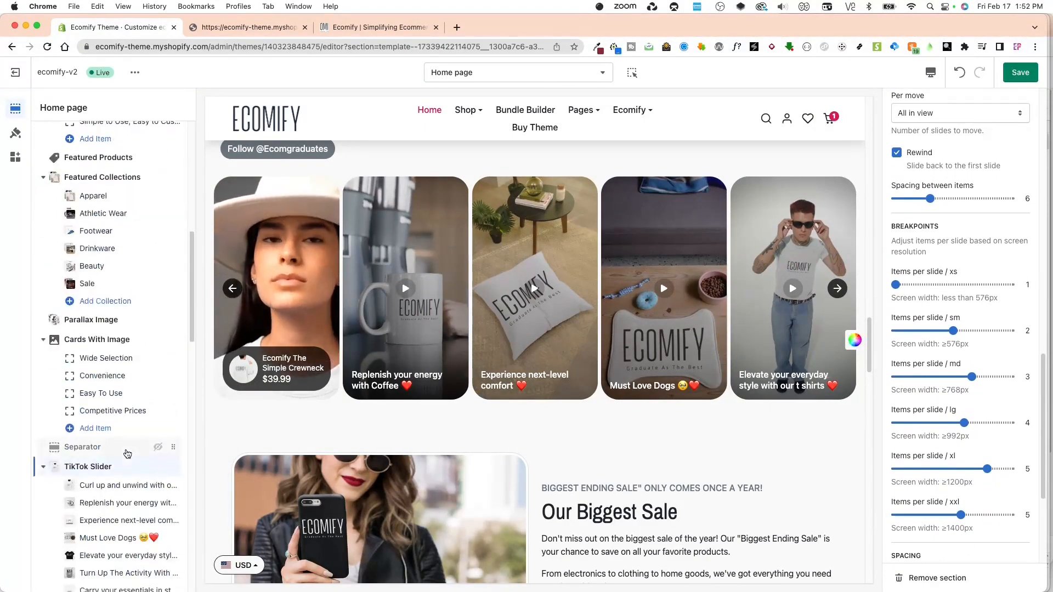
scroll(127, 454, down, 2)
scroll(920, 288, down, 1)
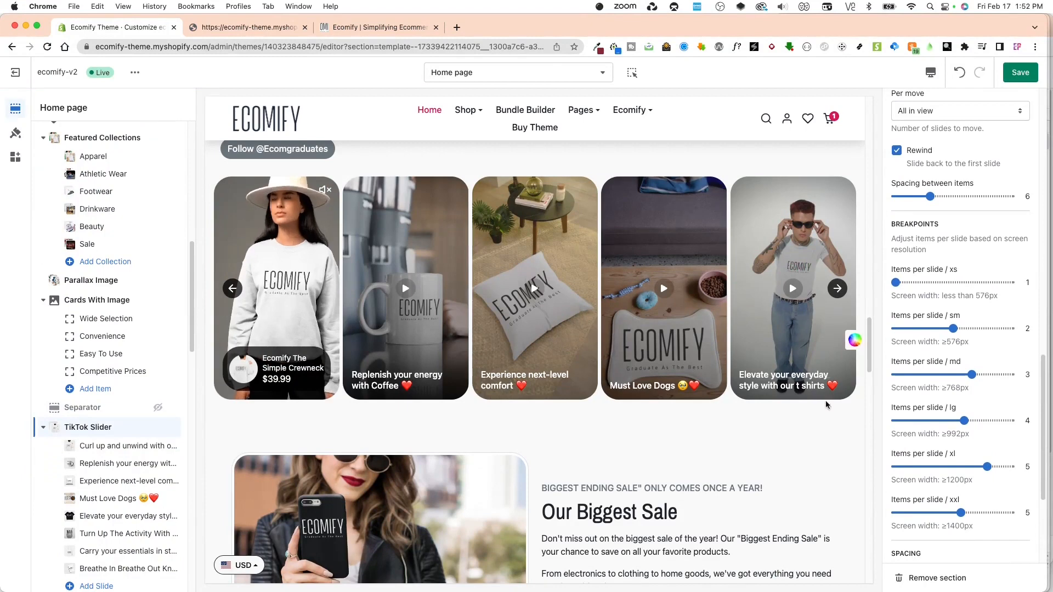
scroll(795, 417, down, 1)
scroll(757, 412, up, 1)
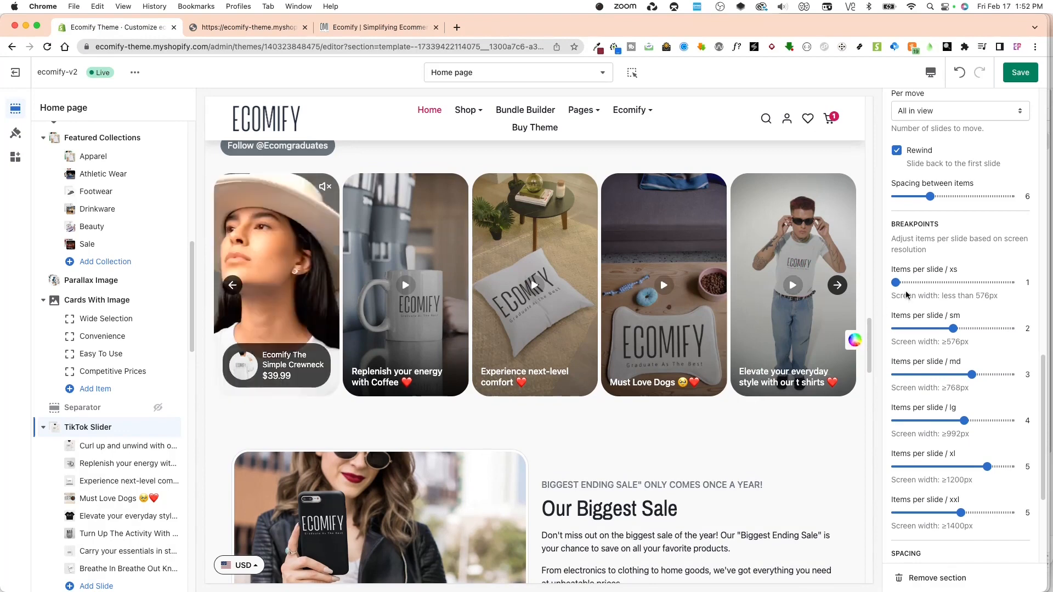
click(931, 77)
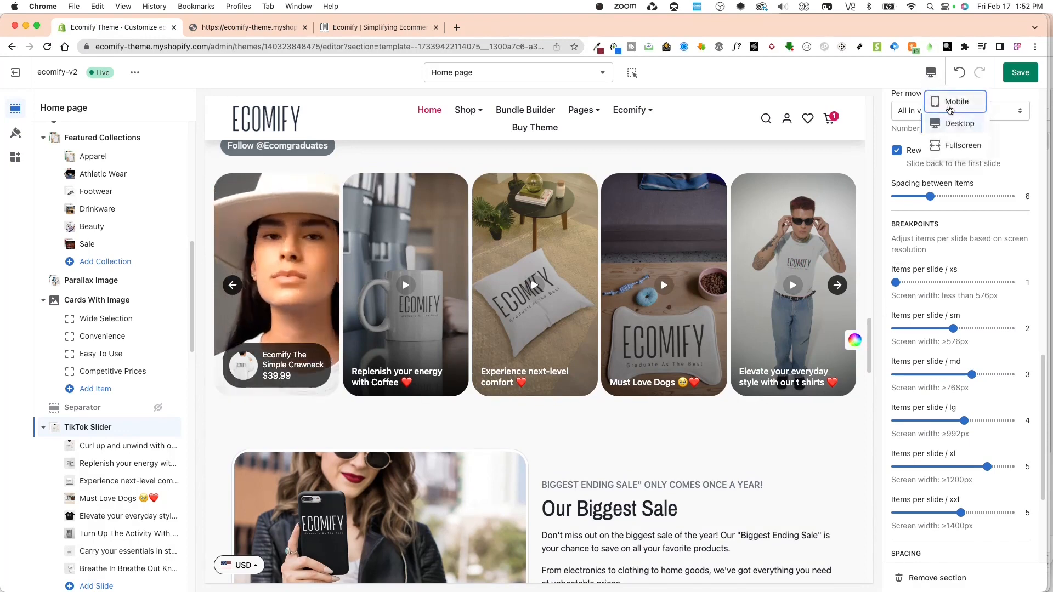
click(957, 116)
drag(895, 282, 953, 282)
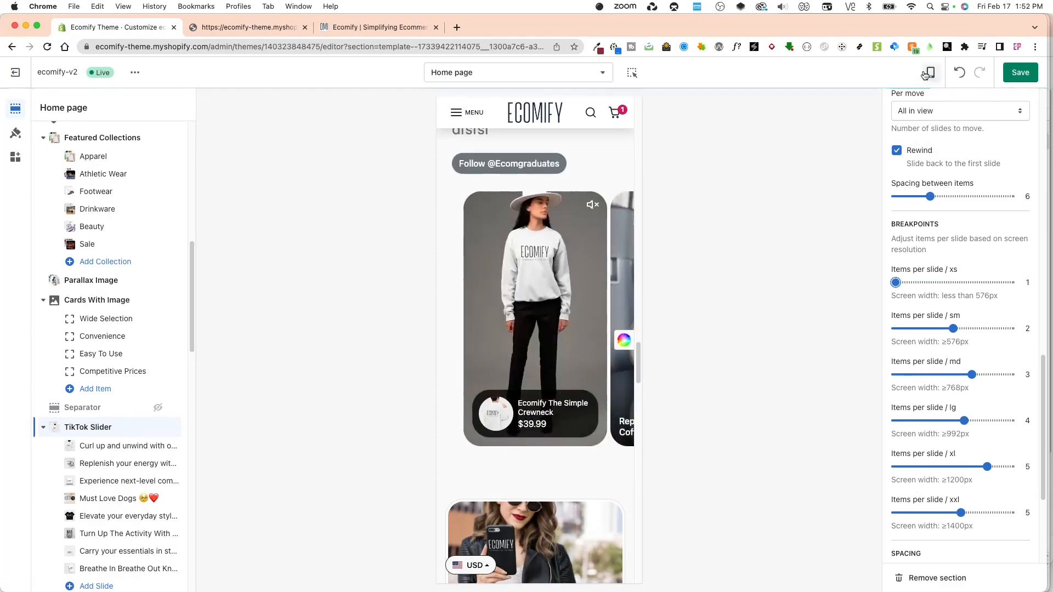
Step: Preview the home page in fullscreen view and return to the desktop view
click(931, 73)
click(955, 146)
scroll(702, 339, down, 10)
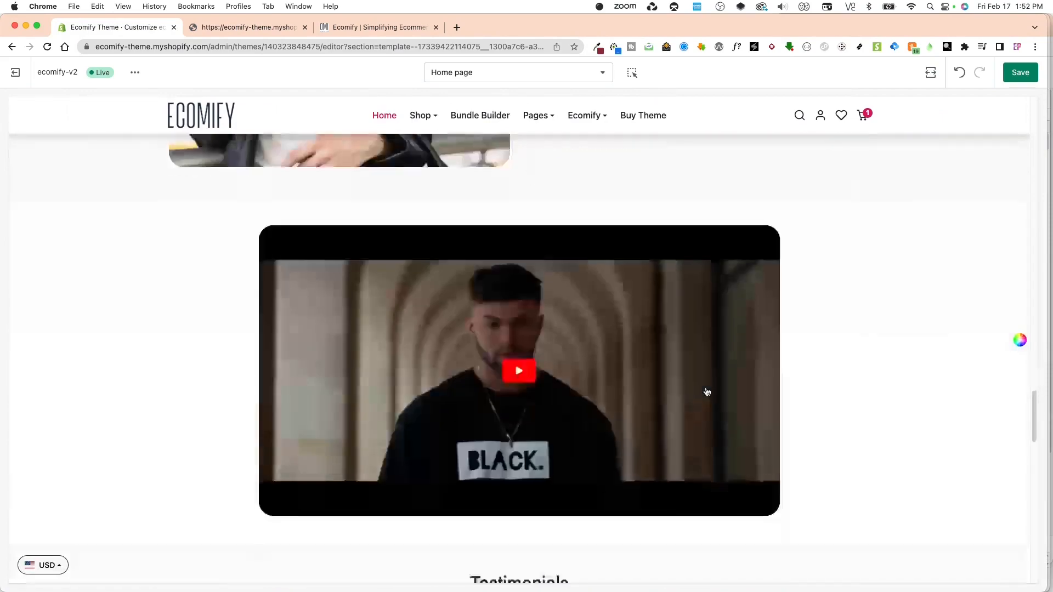
scroll(649, 407, down, 5)
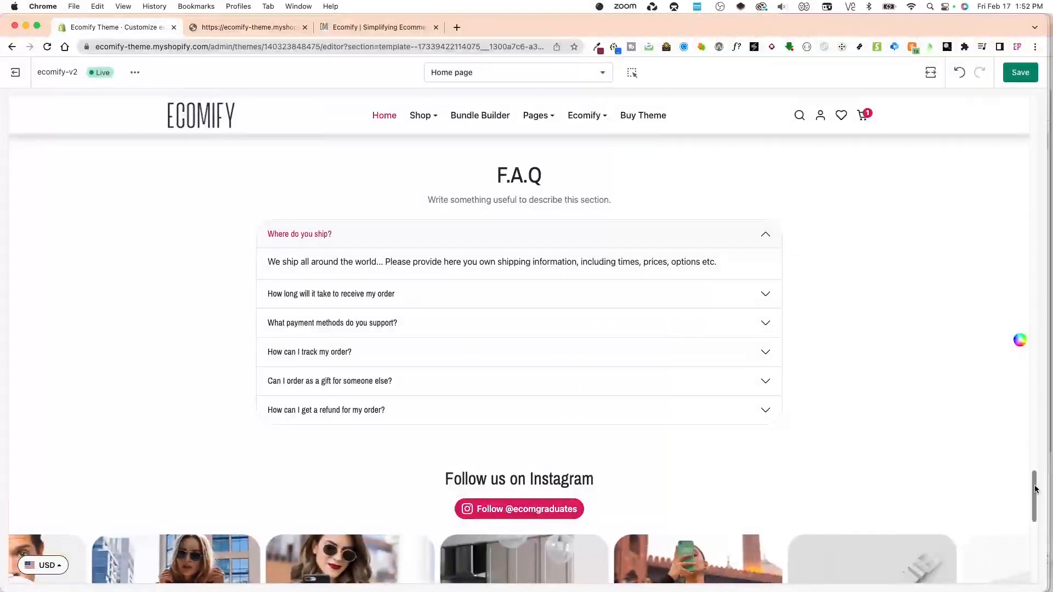
drag(1035, 488, 1030, 327)
click(931, 72)
click(939, 124)
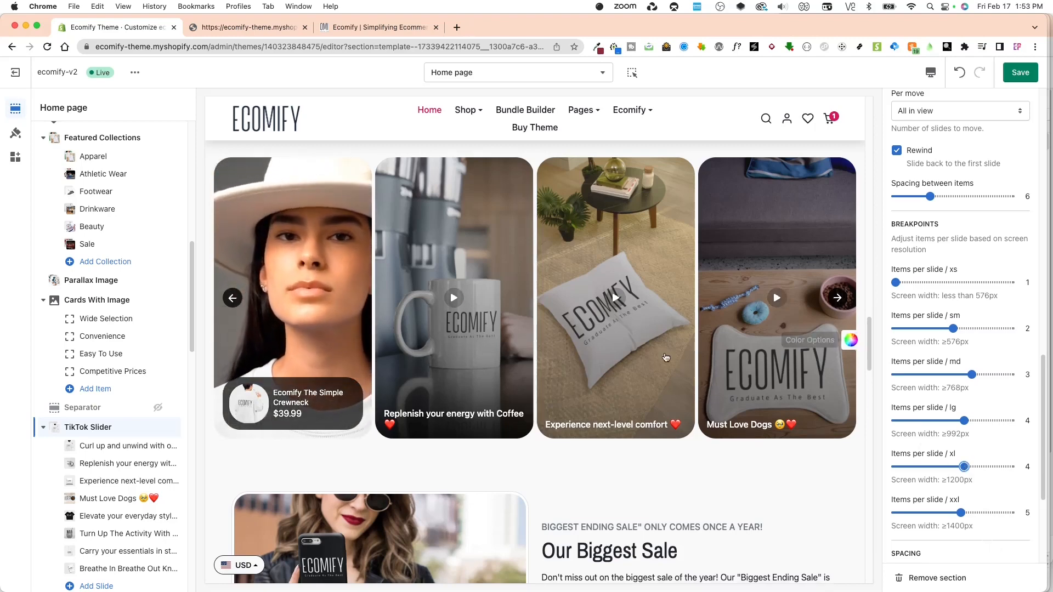
Step: Try 4 items per slide for the xl breakpoint and set it back to 5
key(Right)
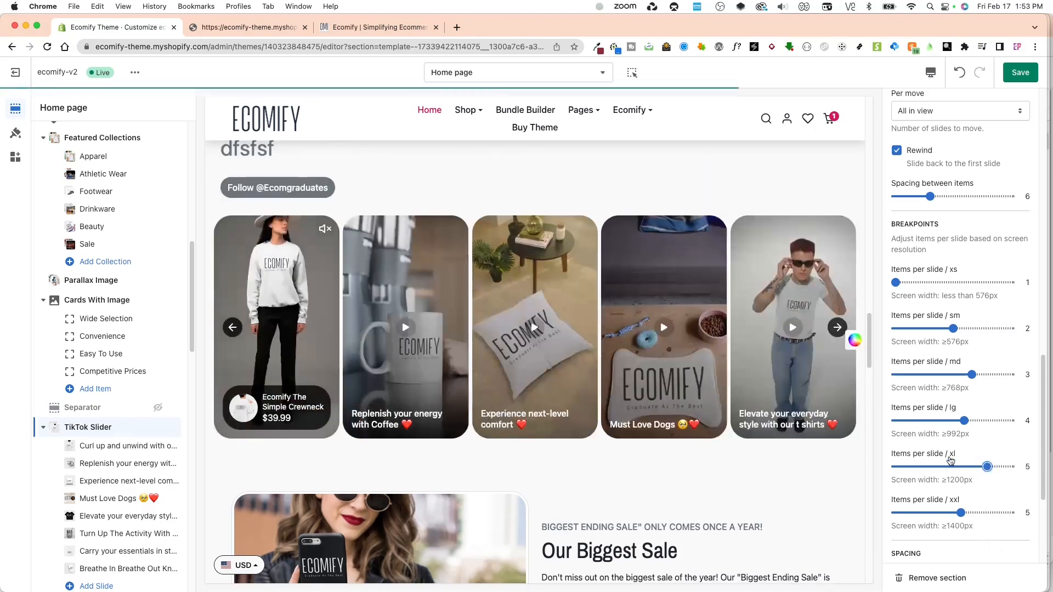
scroll(129, 378, up, 3)
scroll(128, 378, up, 5)
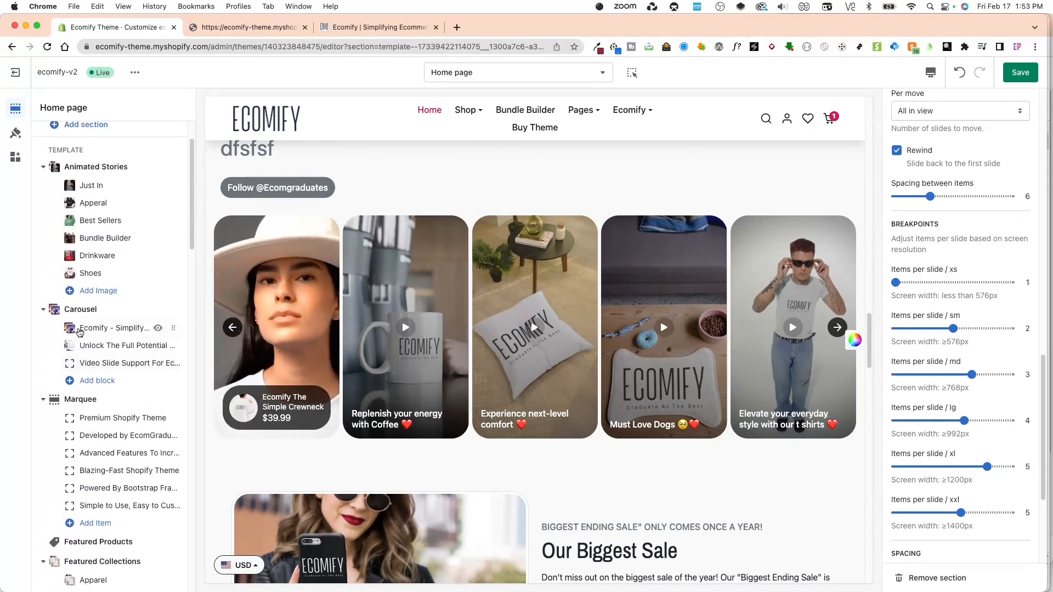
Step: Open the "Curl up and unwind with our comfy sweater" slide of the TikTok Slider and check the options for changing its video
drag(192, 222, 195, 357)
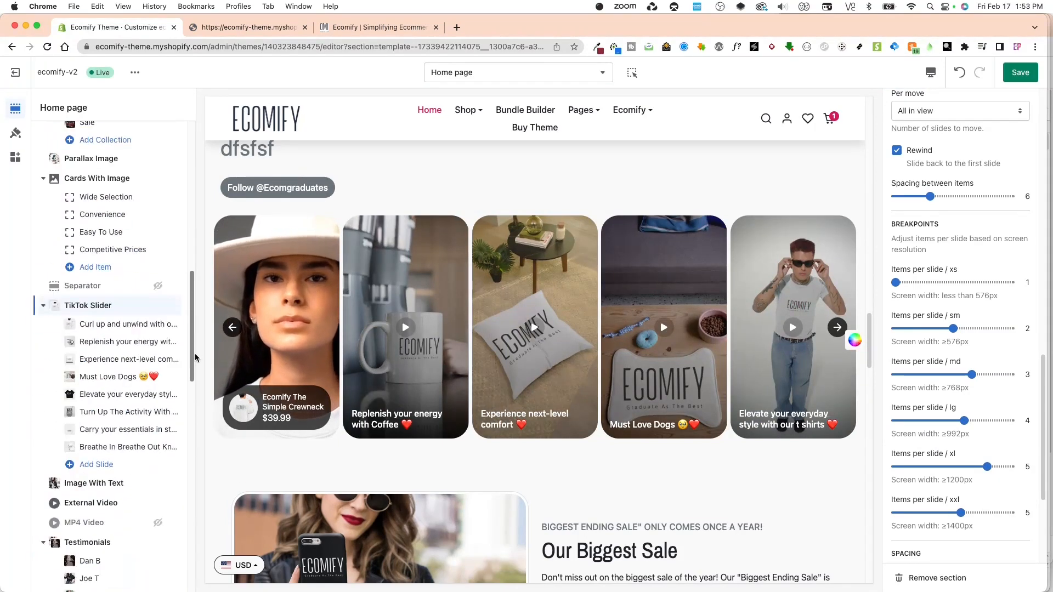
click(110, 329)
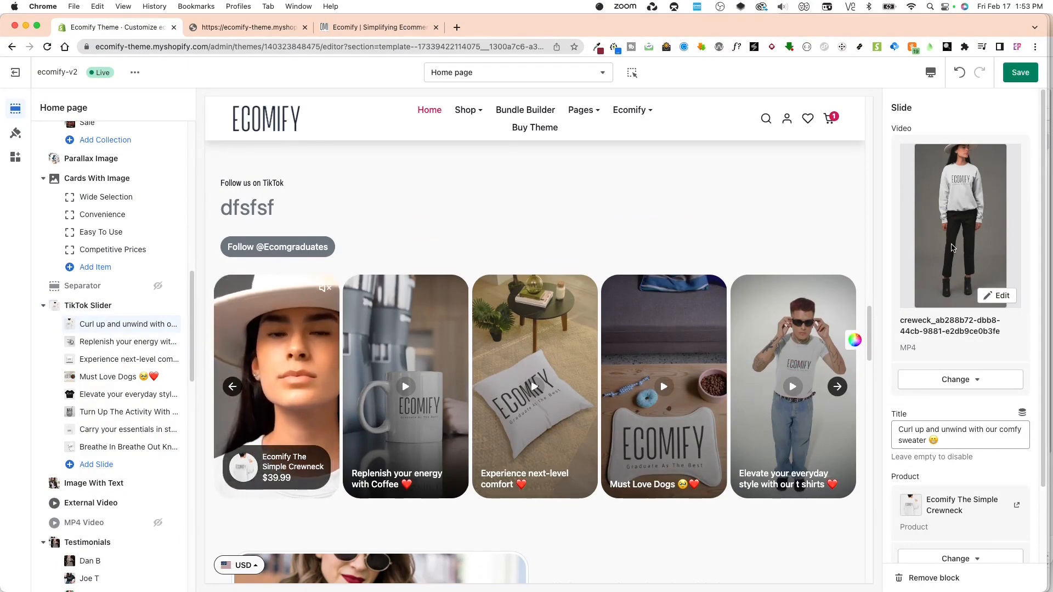
scroll(966, 392, down, 1)
click(974, 357)
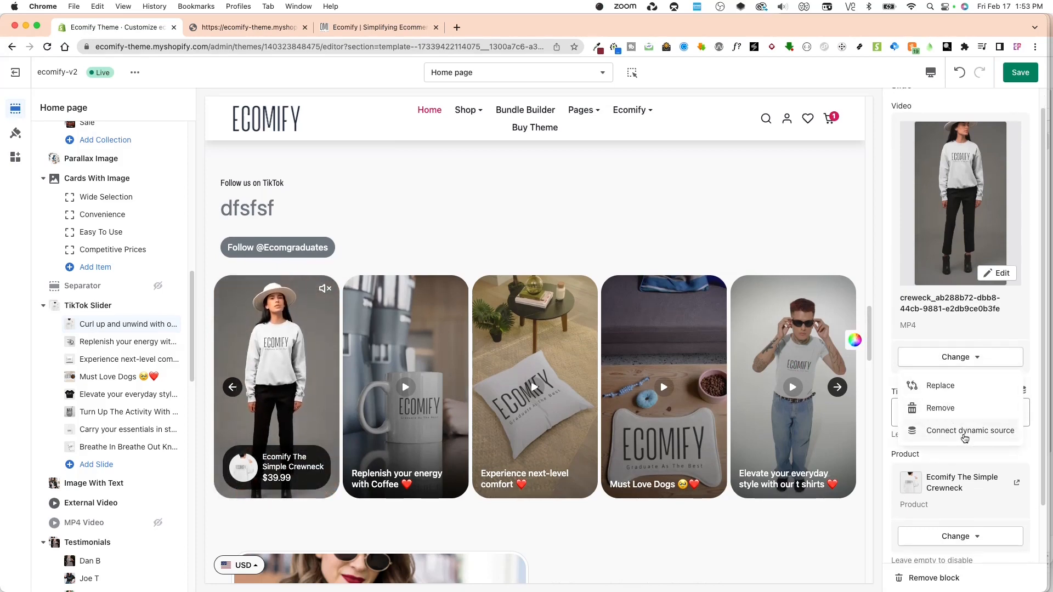
click(954, 454)
Step: Highlight the sweater slide's title text and play the mug and sweater slides in the preview to see how titles display
scroll(943, 417, down, 2)
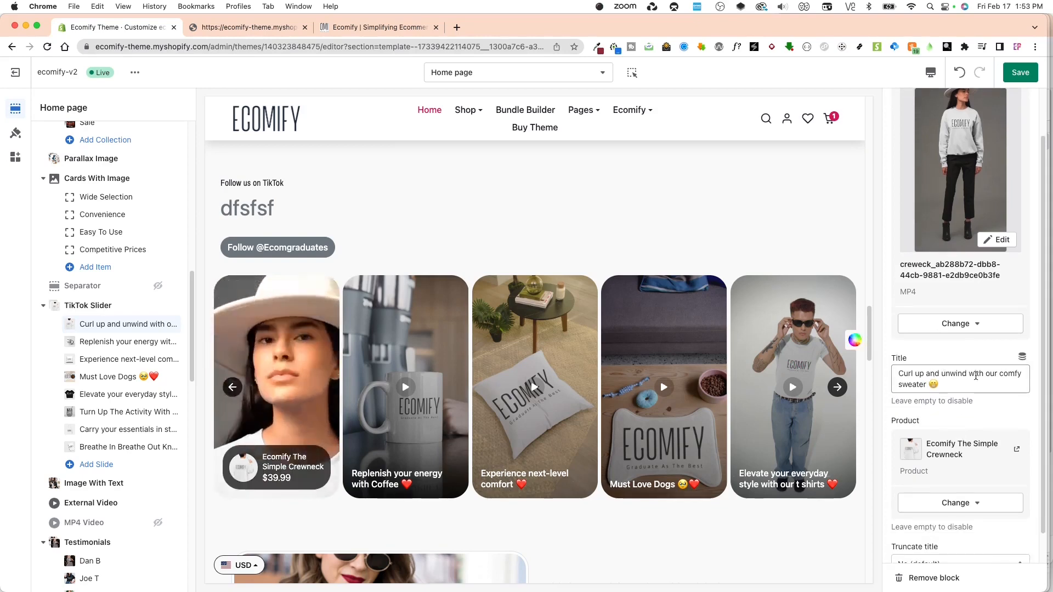
drag(917, 377, 903, 375)
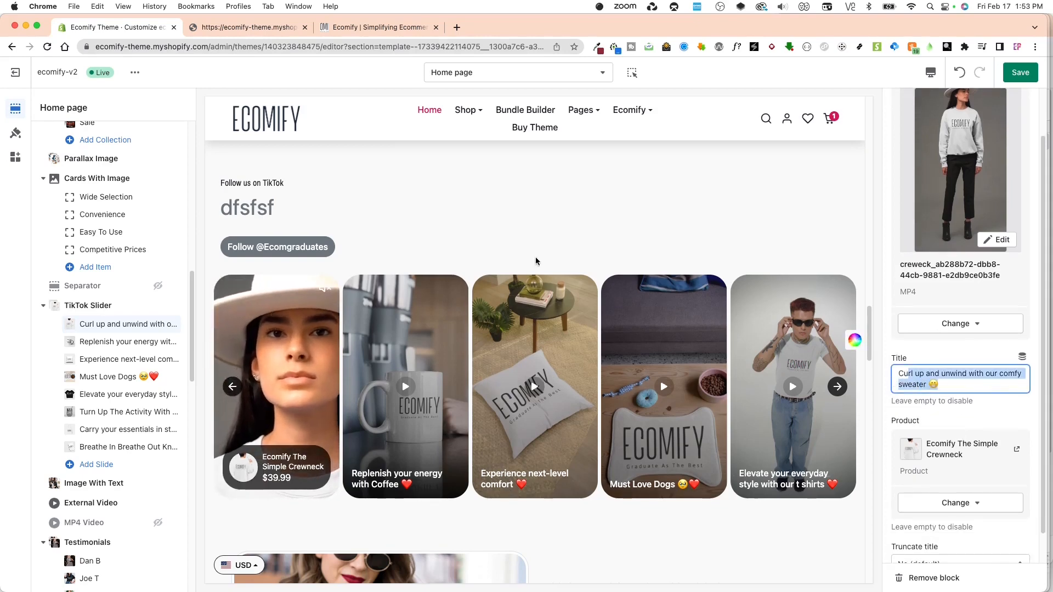
click(375, 436)
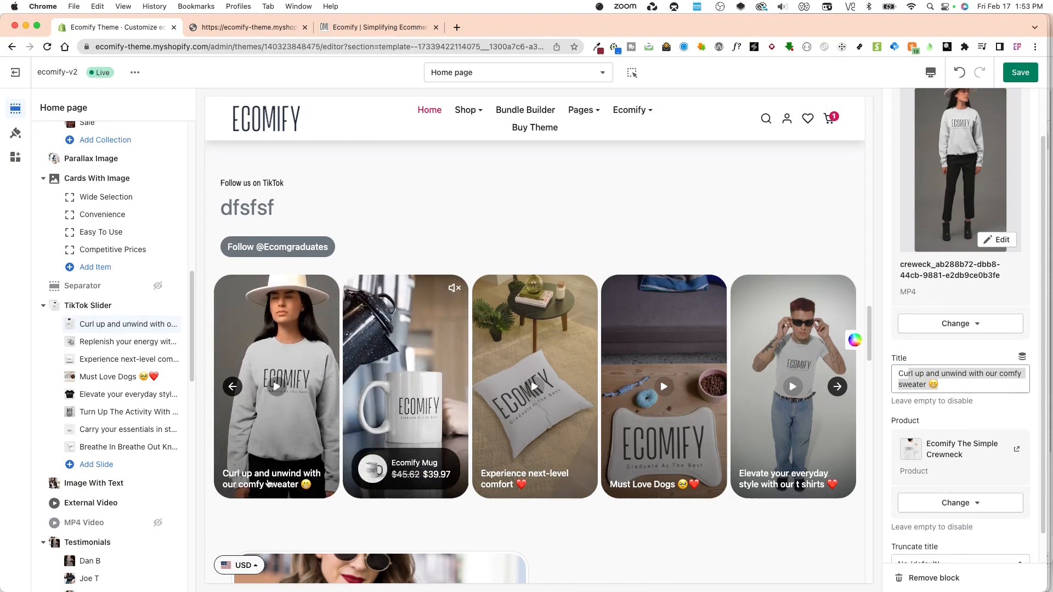
click(297, 418)
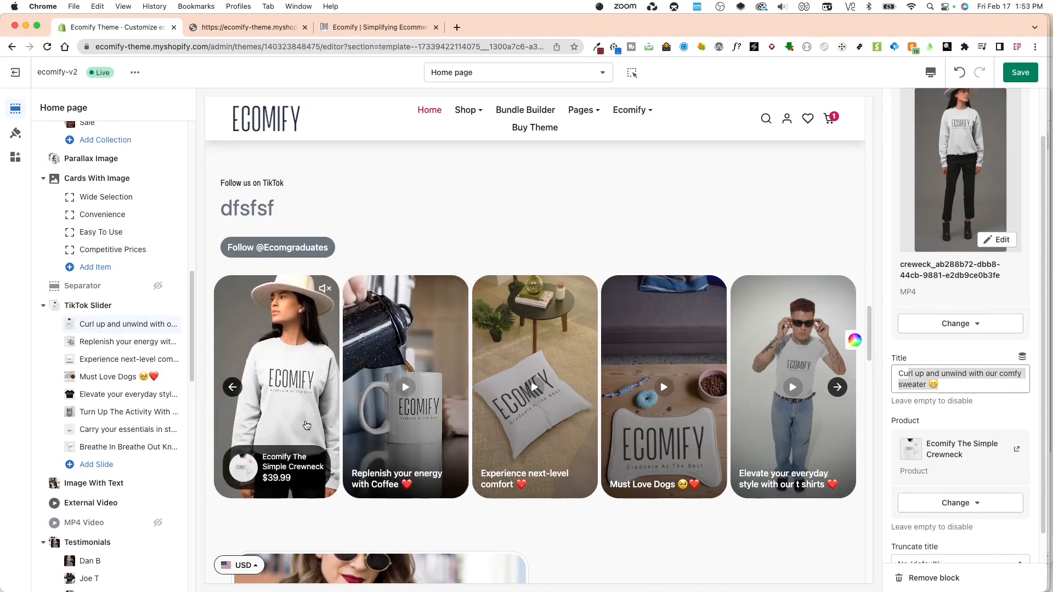
Step: Remove the linked product from the sweater slide
scroll(1025, 445, down, 1)
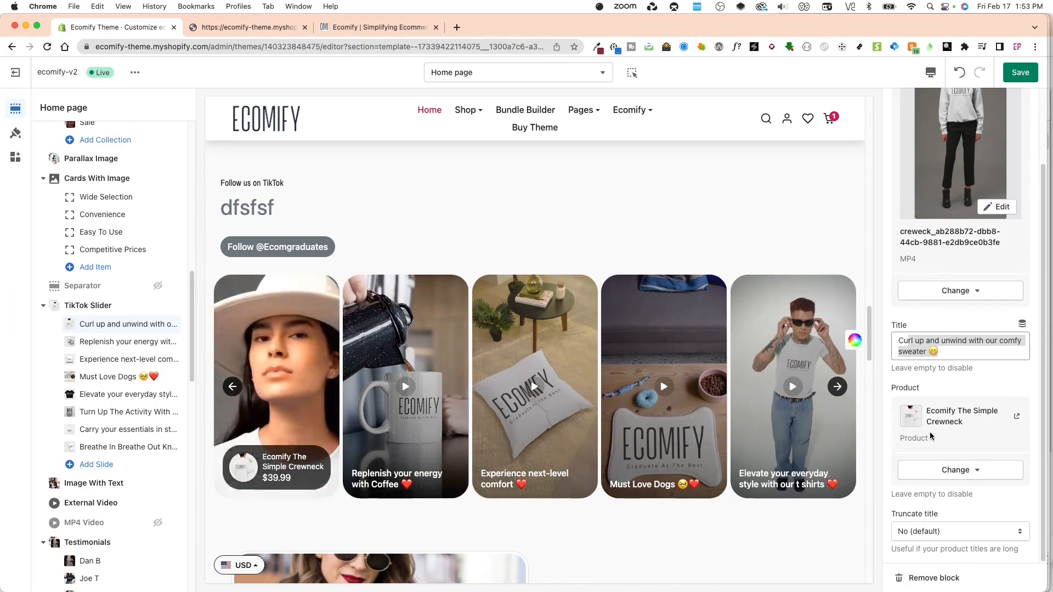
click(956, 472)
click(956, 518)
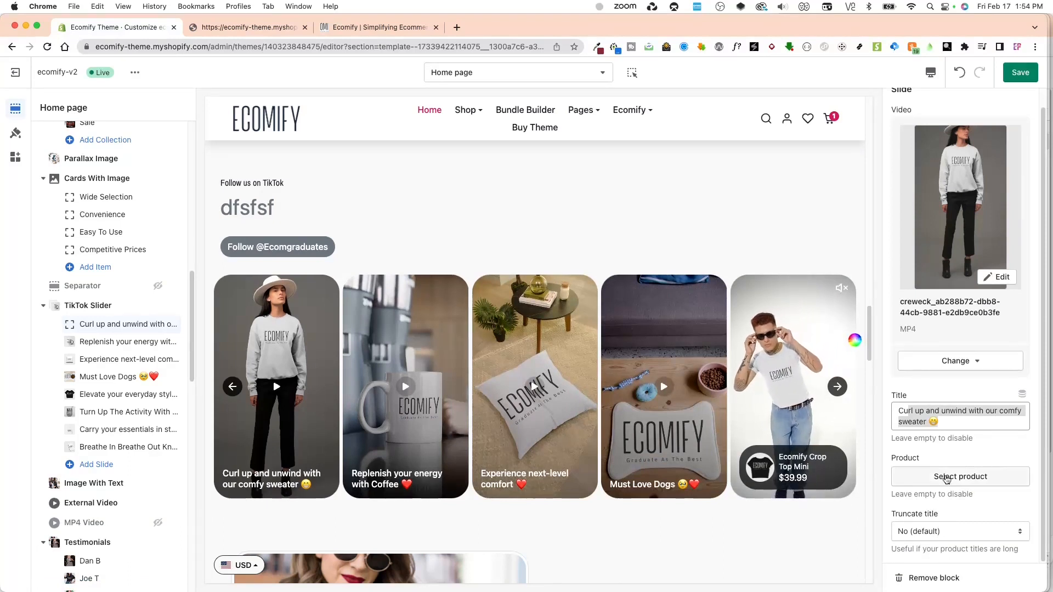
Step: Remove the video from the "Replenish your energy with Coffee" slide
click(121, 342)
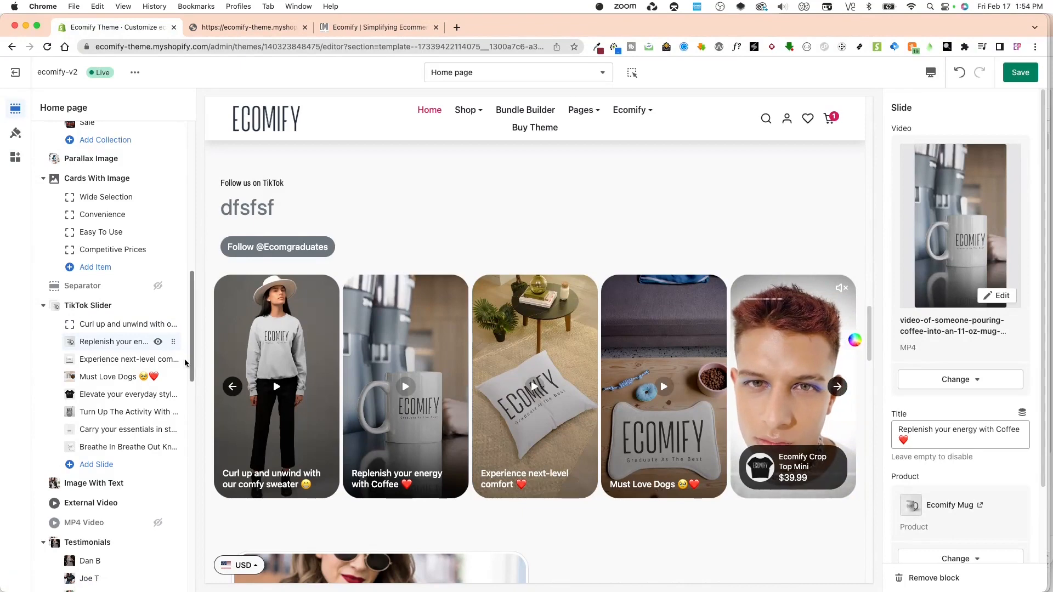
click(954, 378)
click(939, 431)
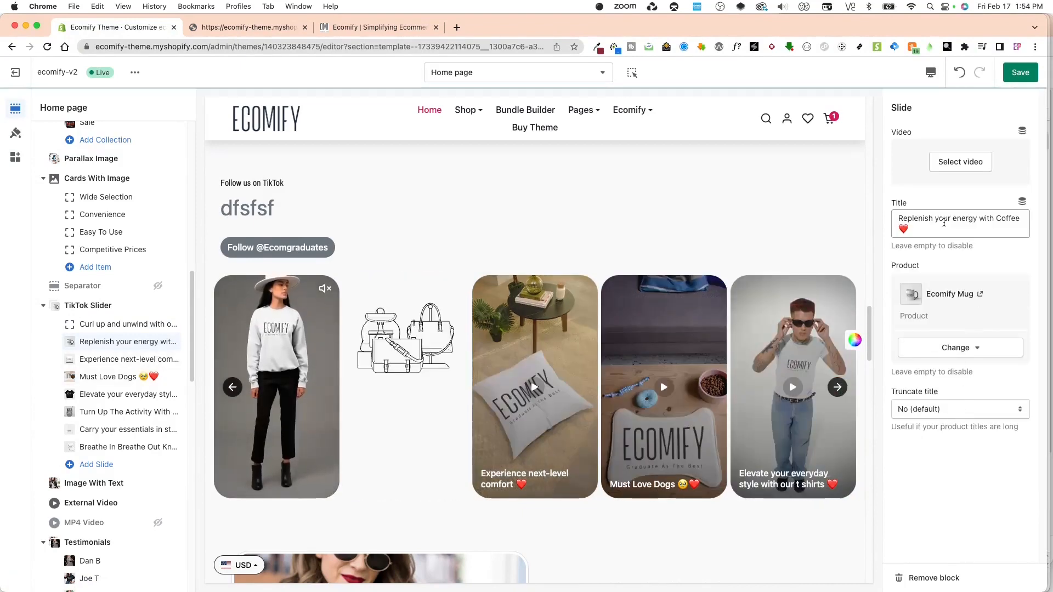
Step: Look through the video files available for the coffee slide and close the selection without choosing one
click(947, 170)
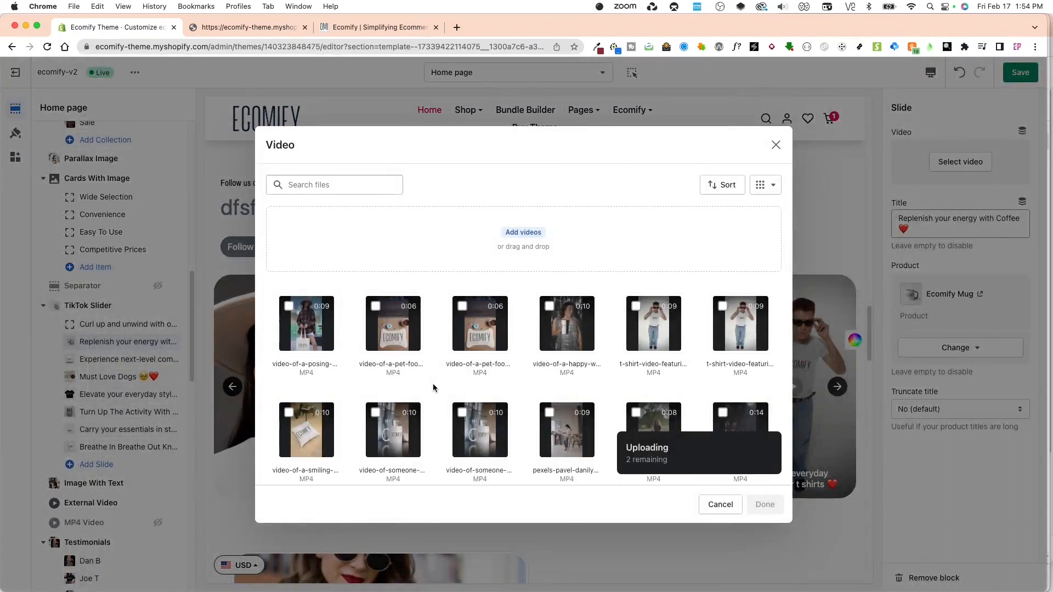
mouse_move(596, 450)
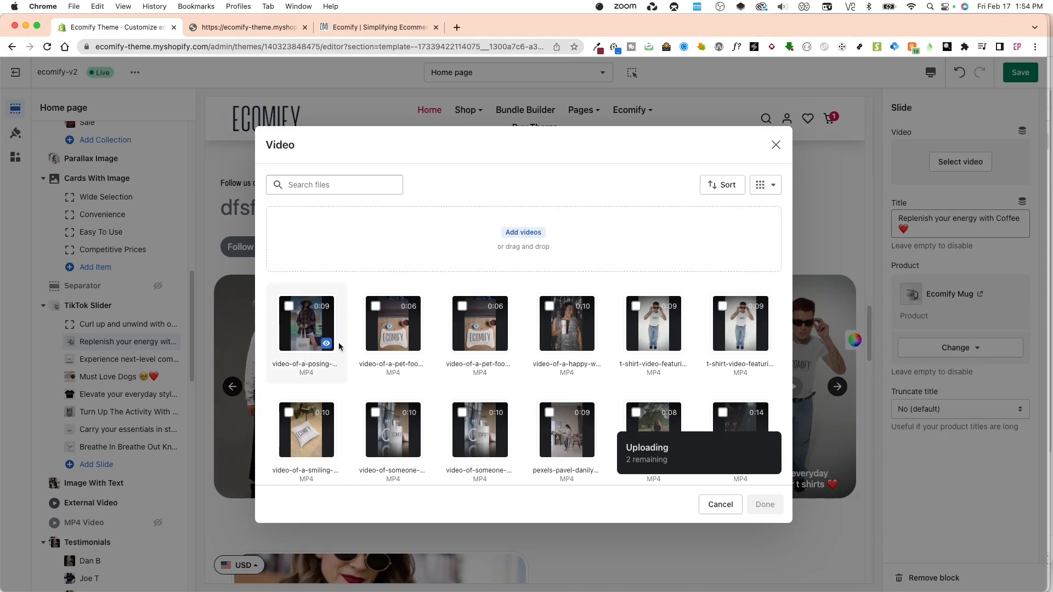
click(776, 146)
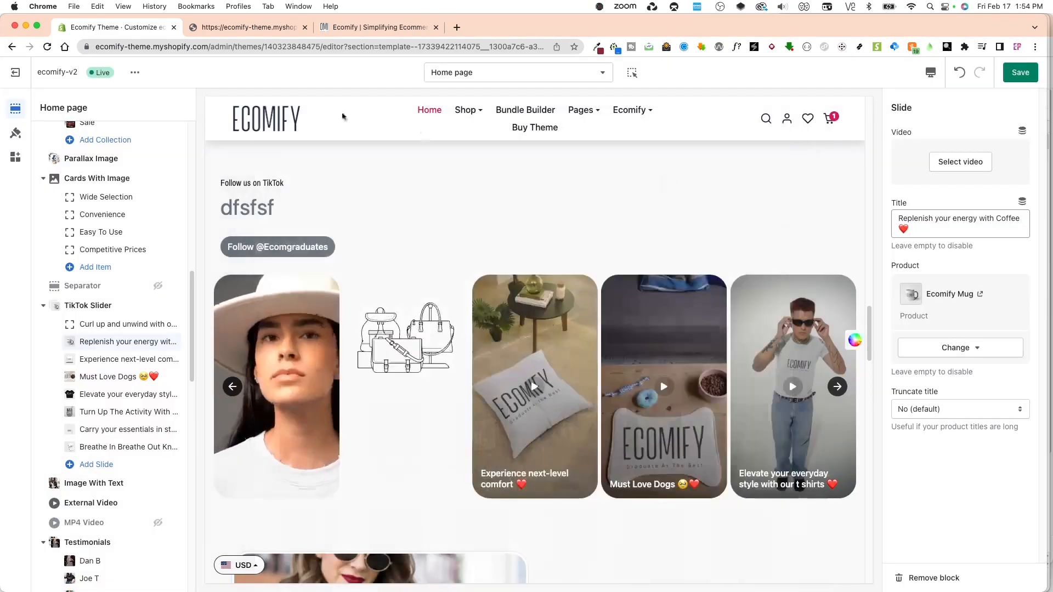
Step: Open the store admin in a new browser tab and go to the Files page of its content
super+click(15, 73)
click(353, 26)
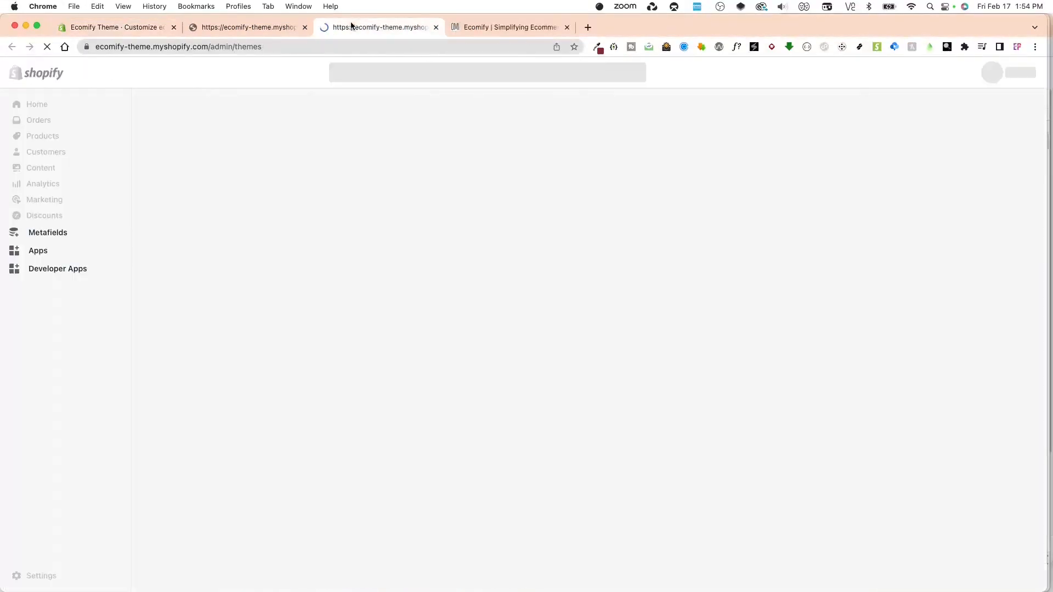
click(51, 168)
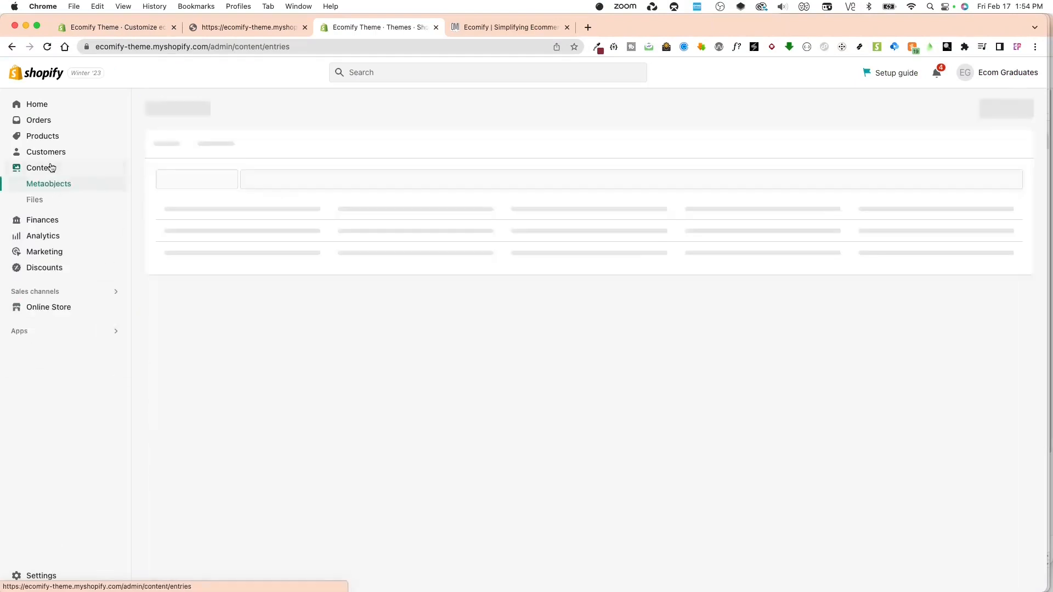
click(36, 228)
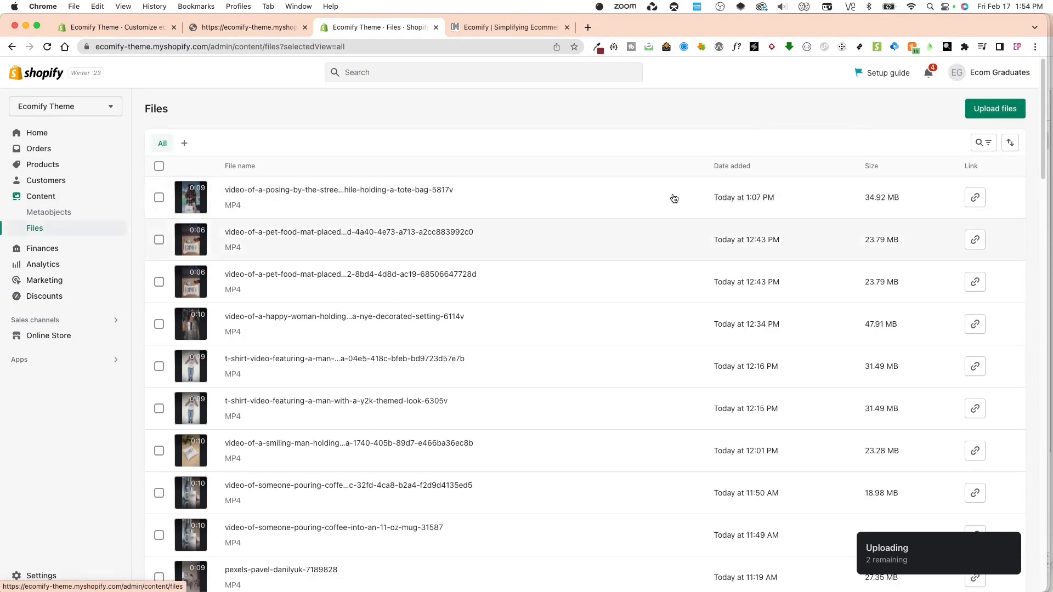
Step: Open the file upload and cancel it, and copy the link of the tote-bag video ending in 5817v
click(977, 112)
click(922, 520)
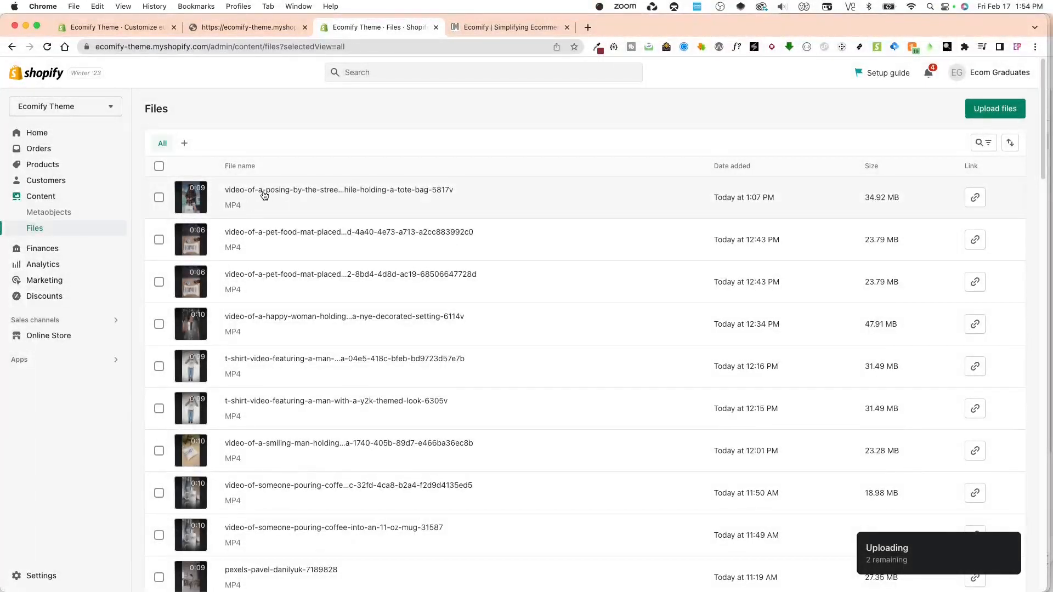
click(975, 197)
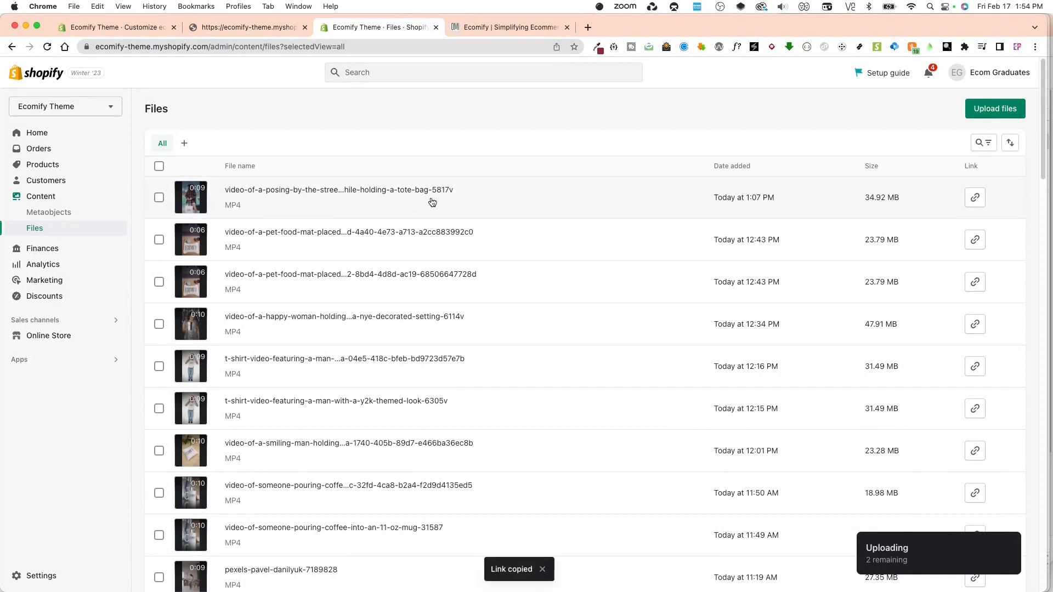
Step: Return to the theme editor and browse the available video files for the "Replenish your energy with Coffee" slide
click(244, 28)
click(130, 29)
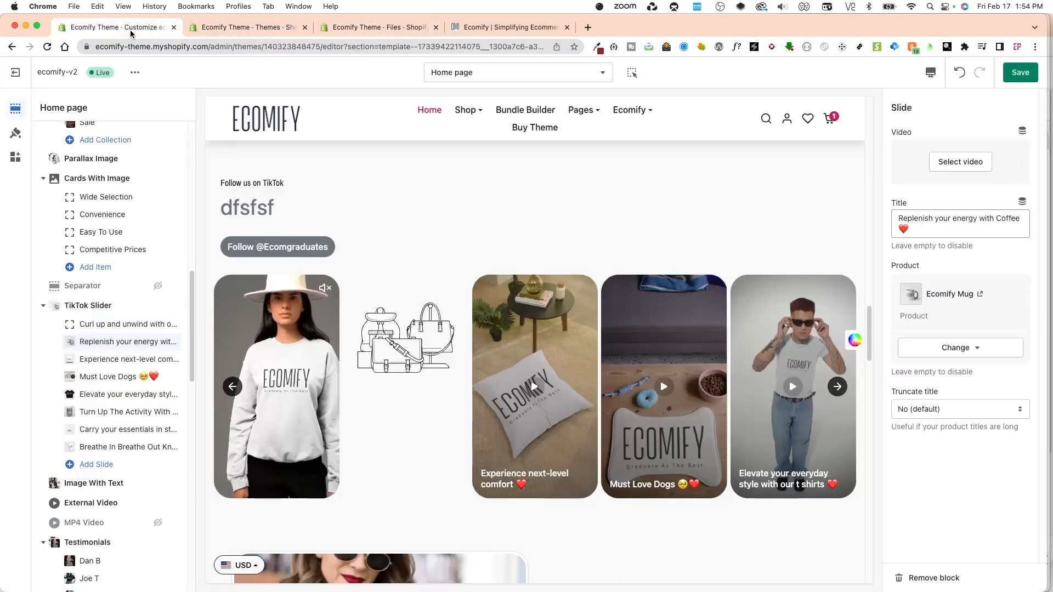
click(937, 167)
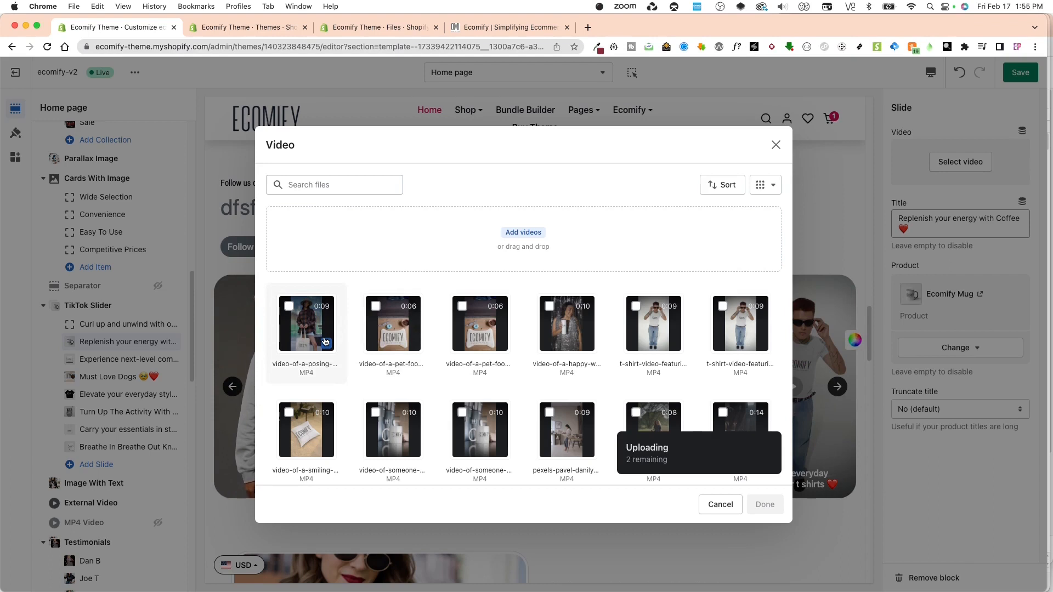
scroll(392, 408, down, 1)
scroll(482, 384, up, 1)
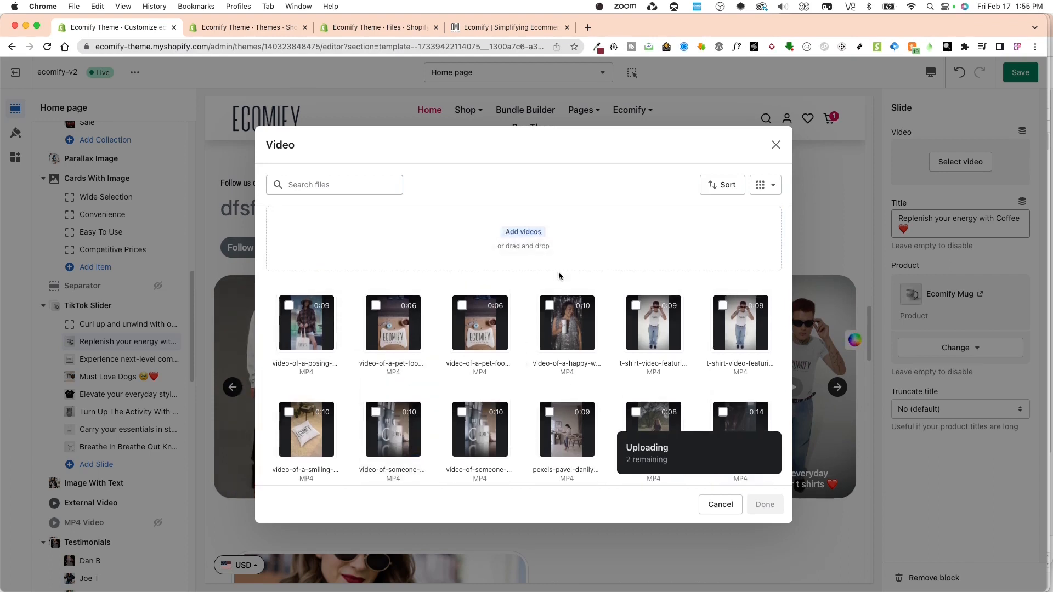